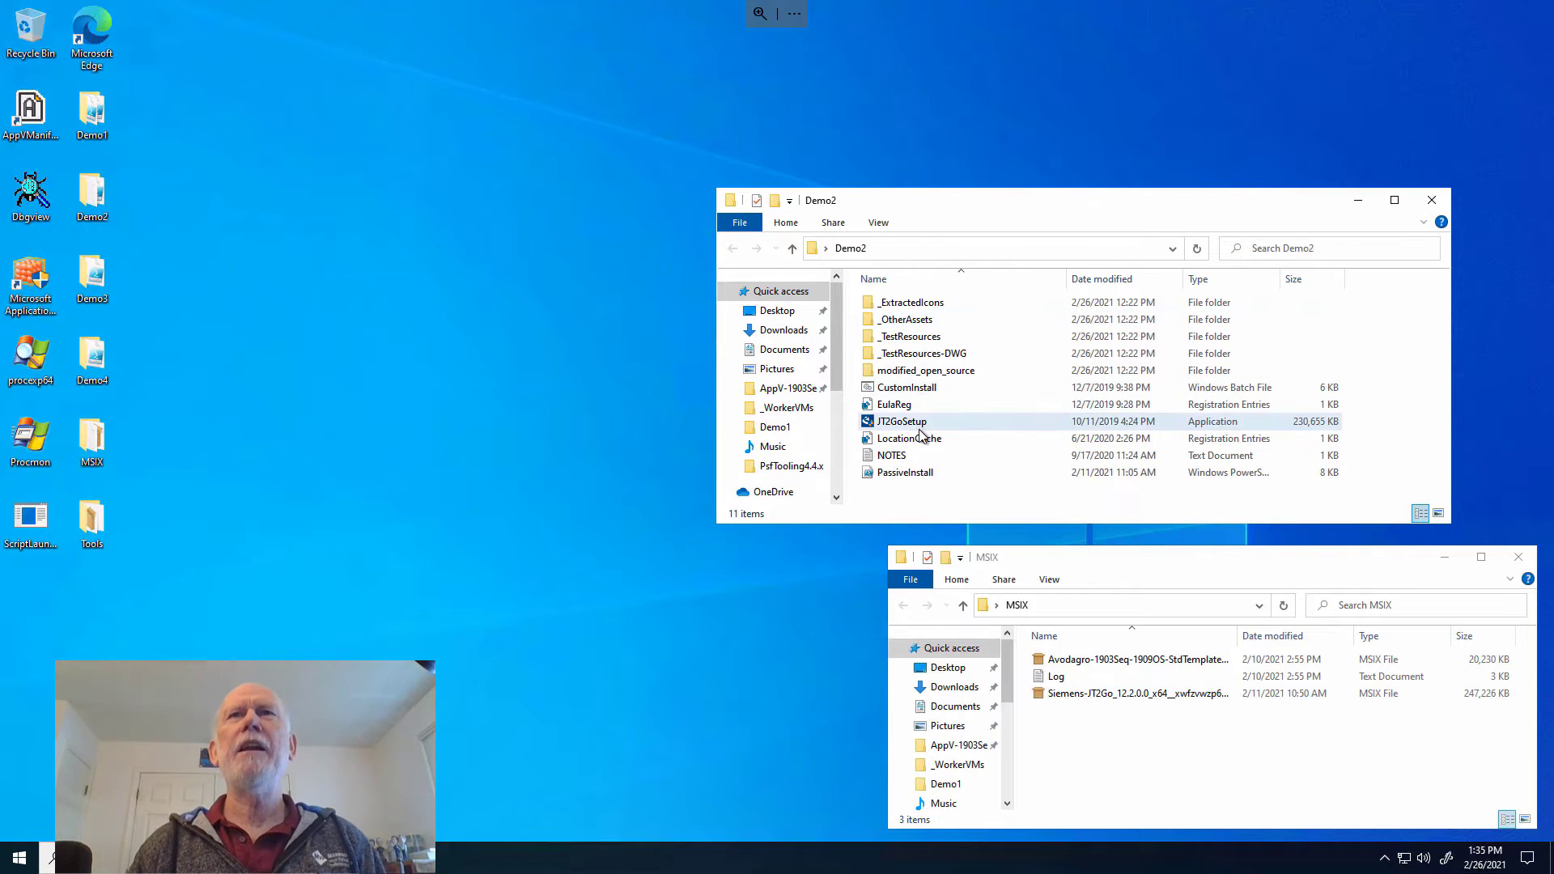
- Launch the MSIX Packaging Tool and allow it to make changes to the device
click(21, 859)
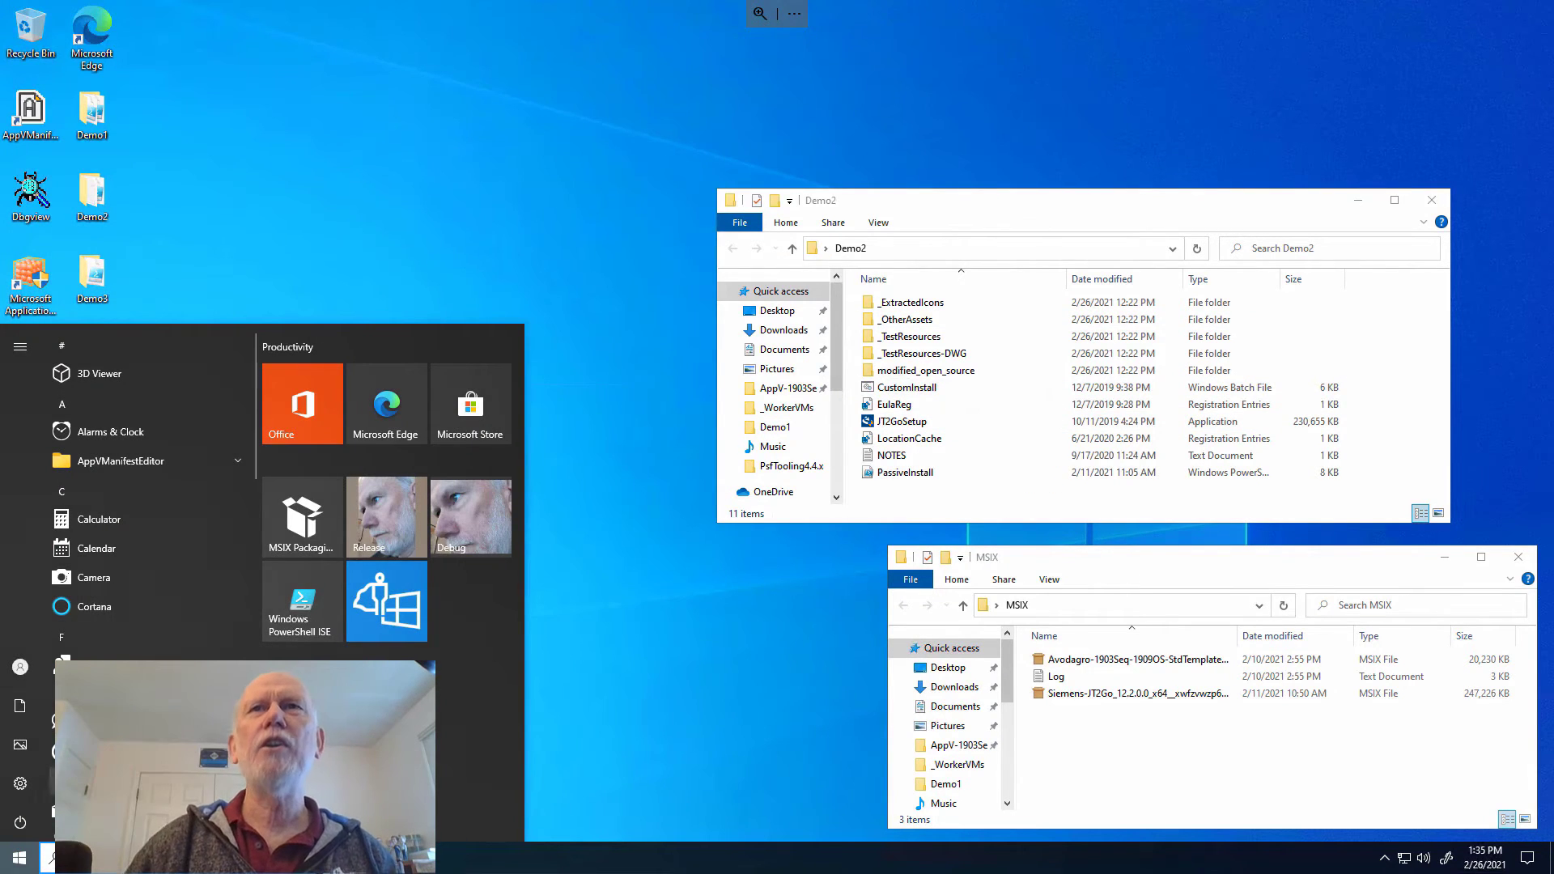
click(326, 524)
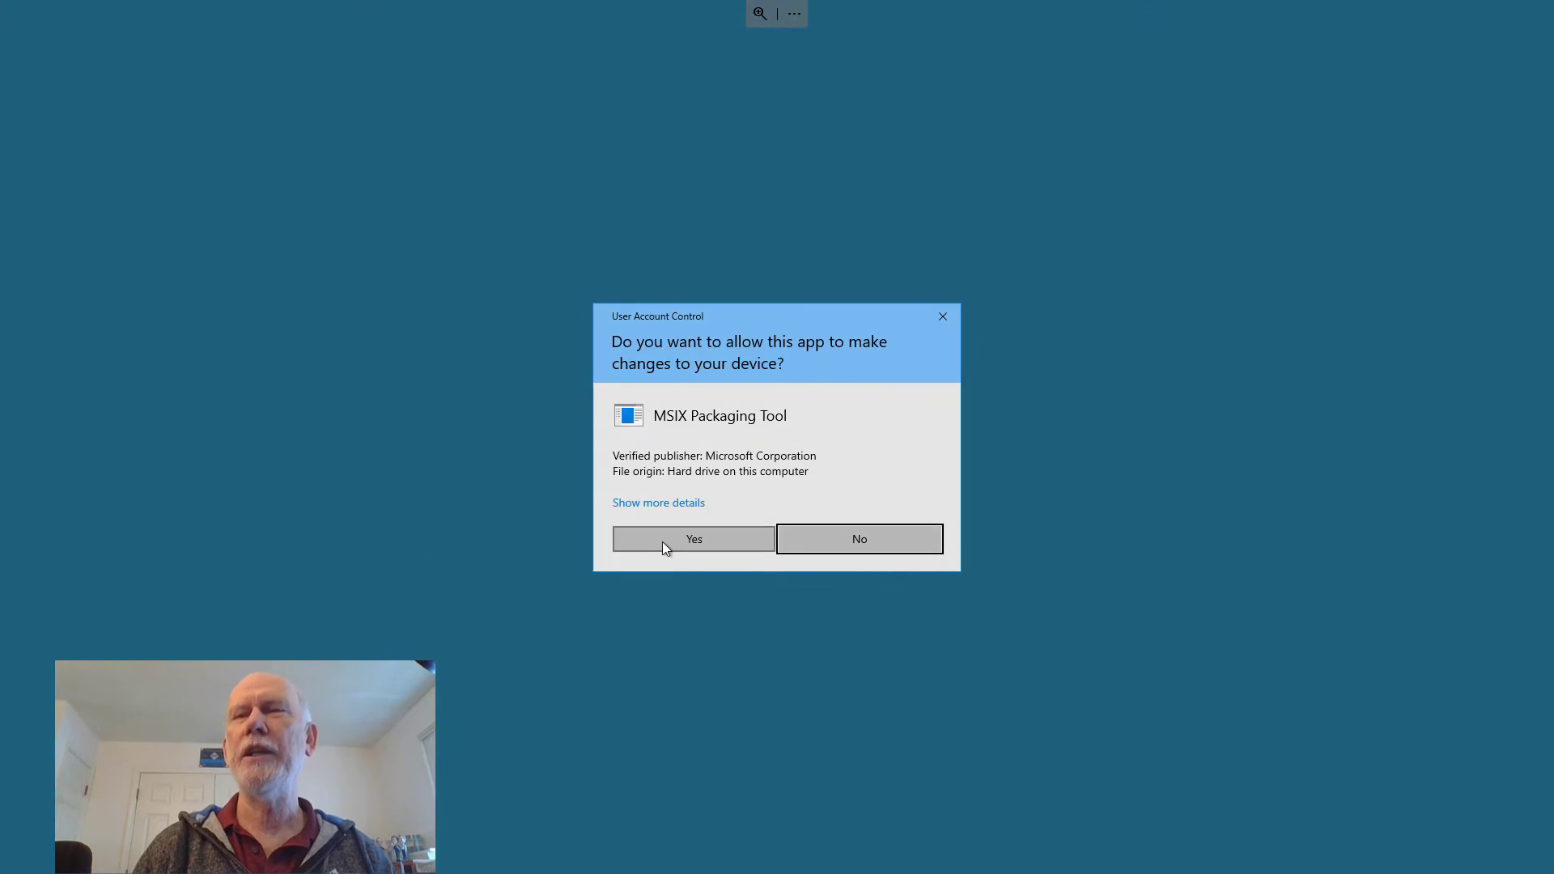
click(662, 540)
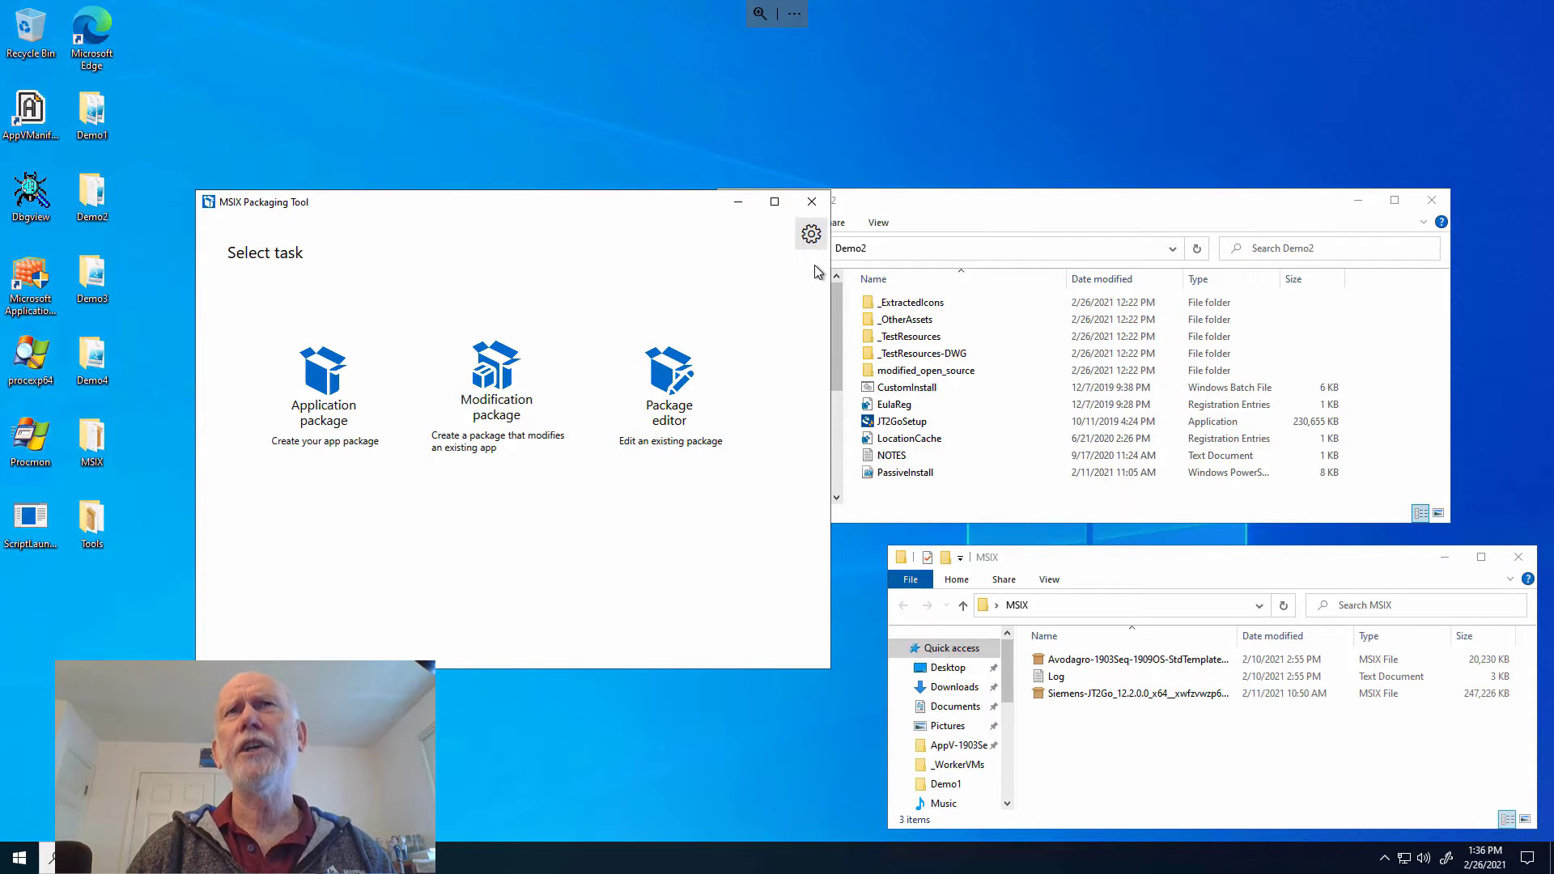
- Review the packaging tool's default environment and signing preferences, leaving the settings without saving
click(811, 234)
scroll(813, 372, down, 3)
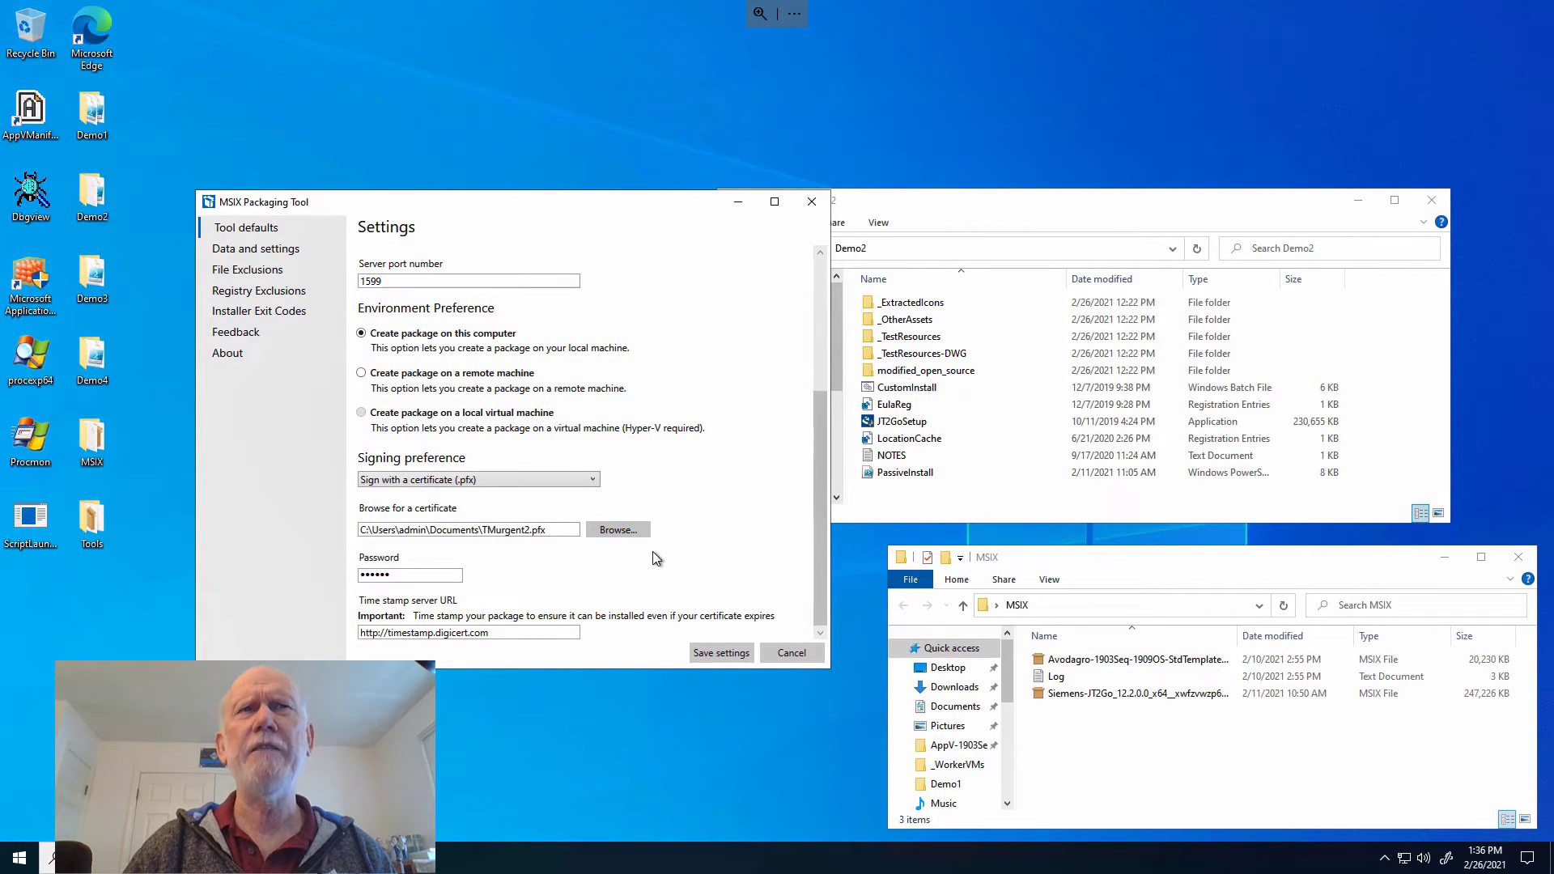
click(792, 652)
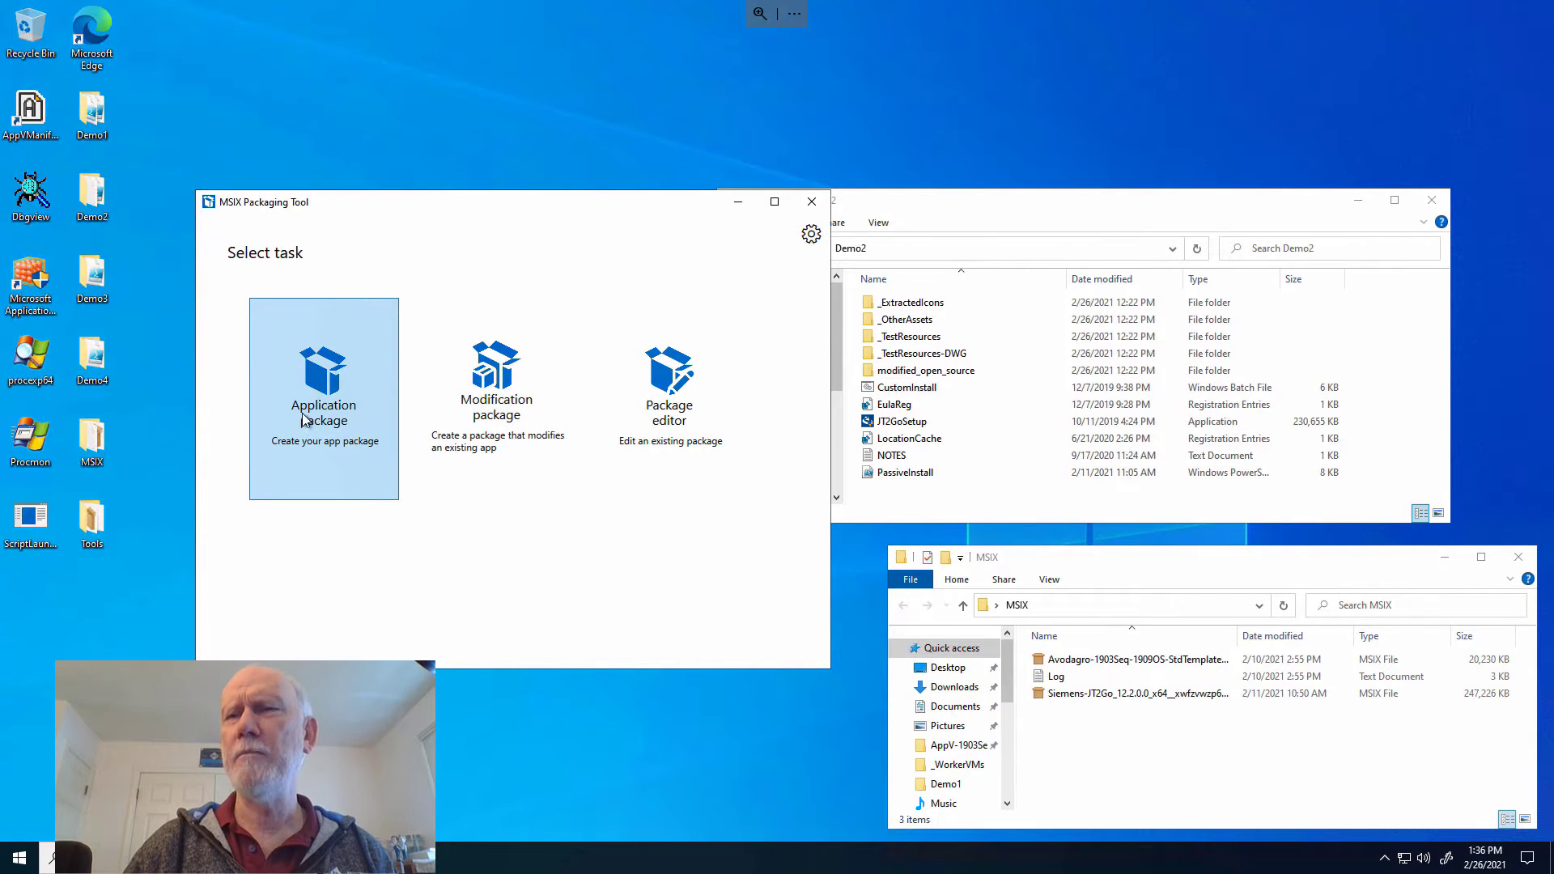
- Start a new application package on this computer without specifying an installer, keeping the preset .pfx certificate signing
click(331, 396)
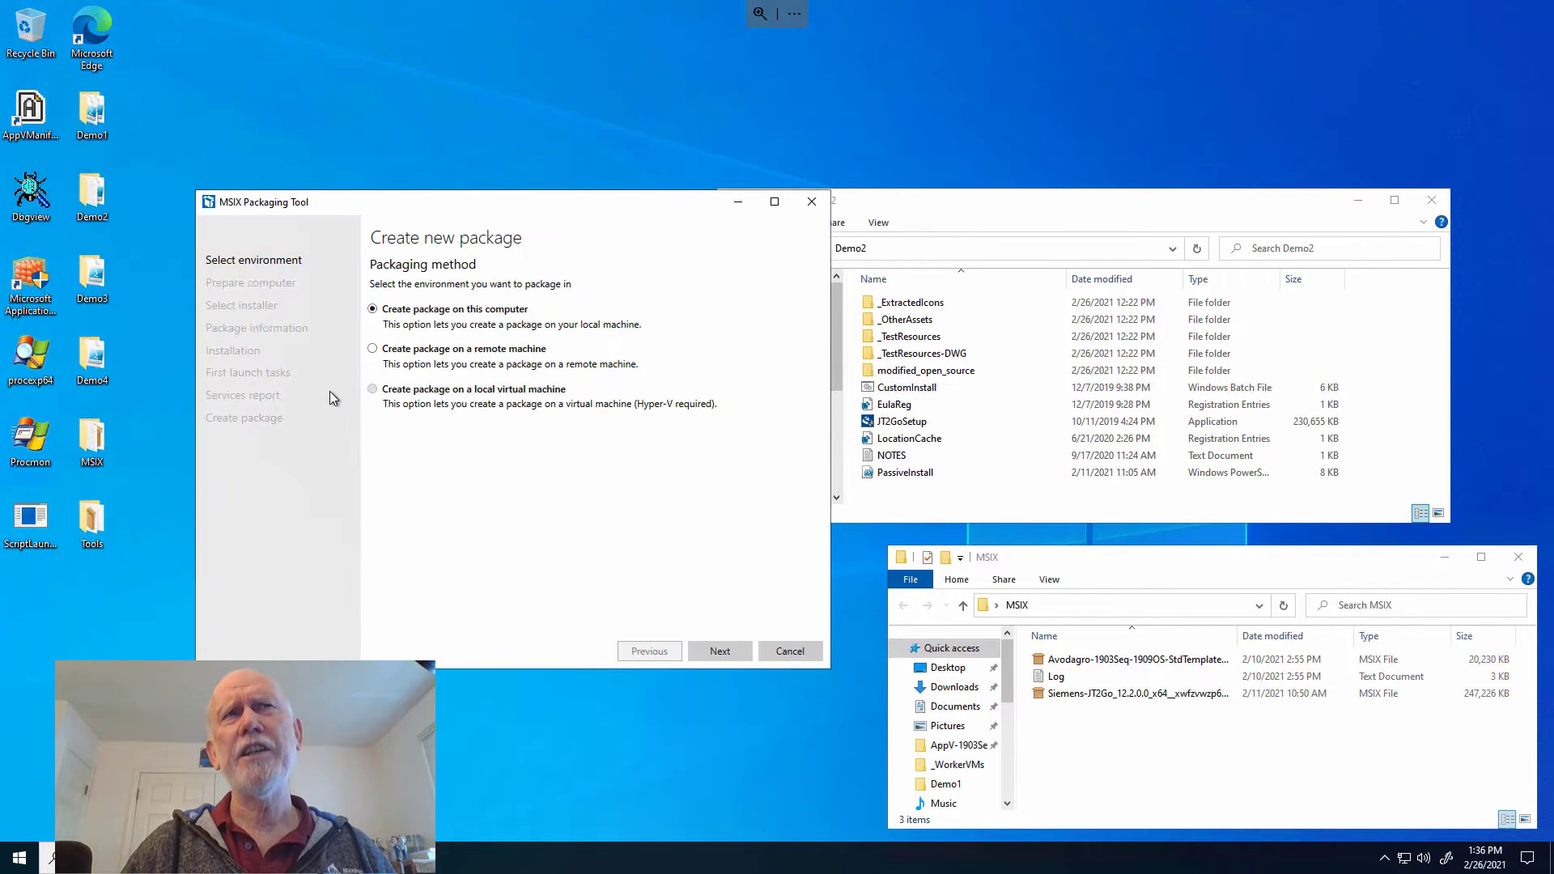
click(720, 653)
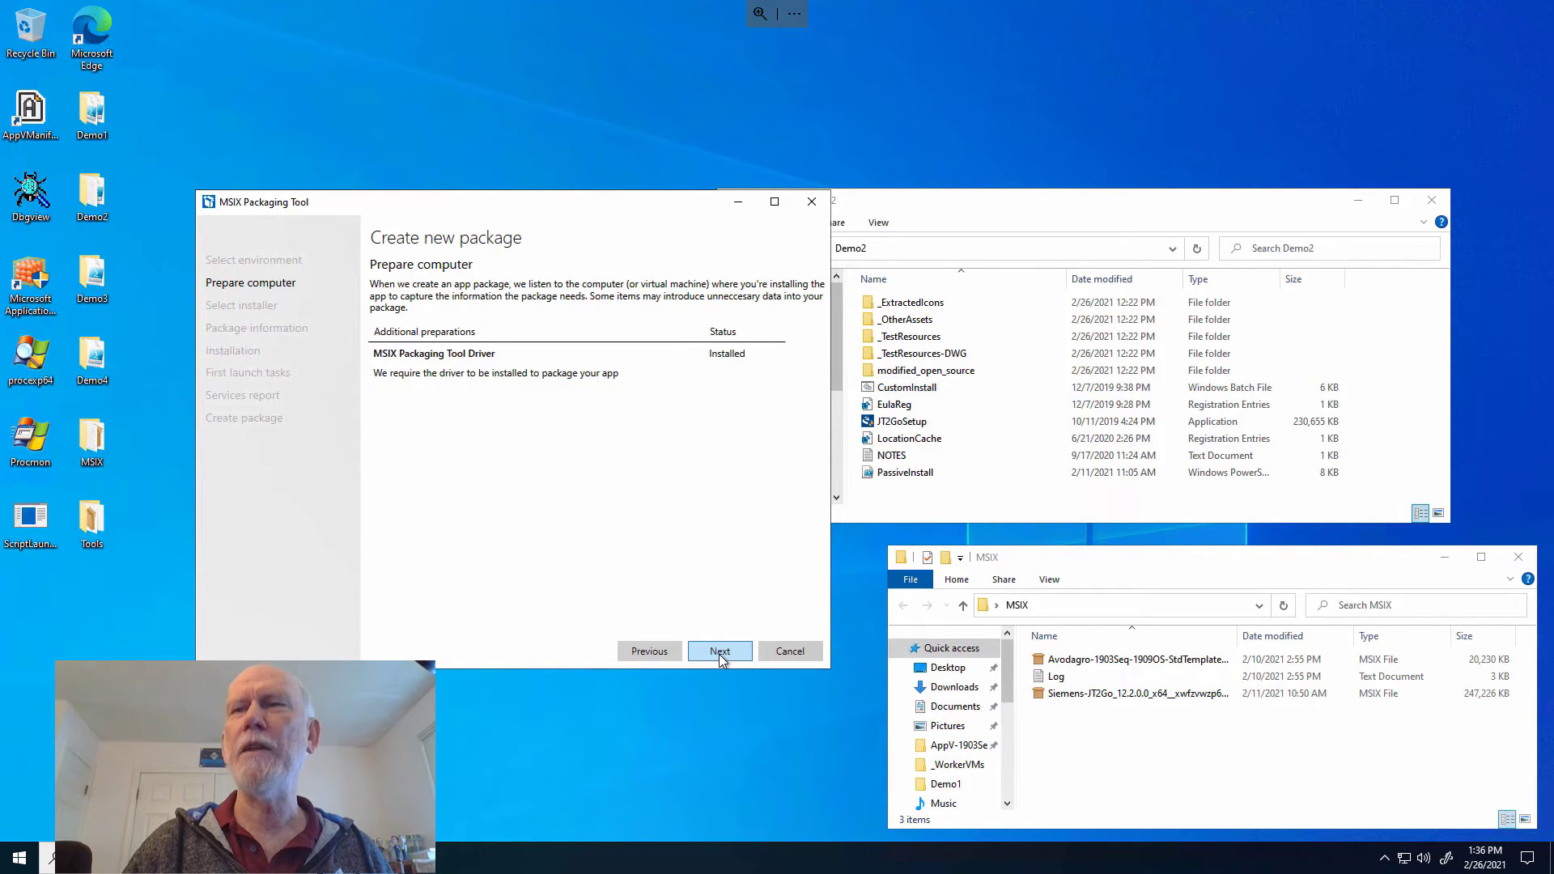
click(720, 653)
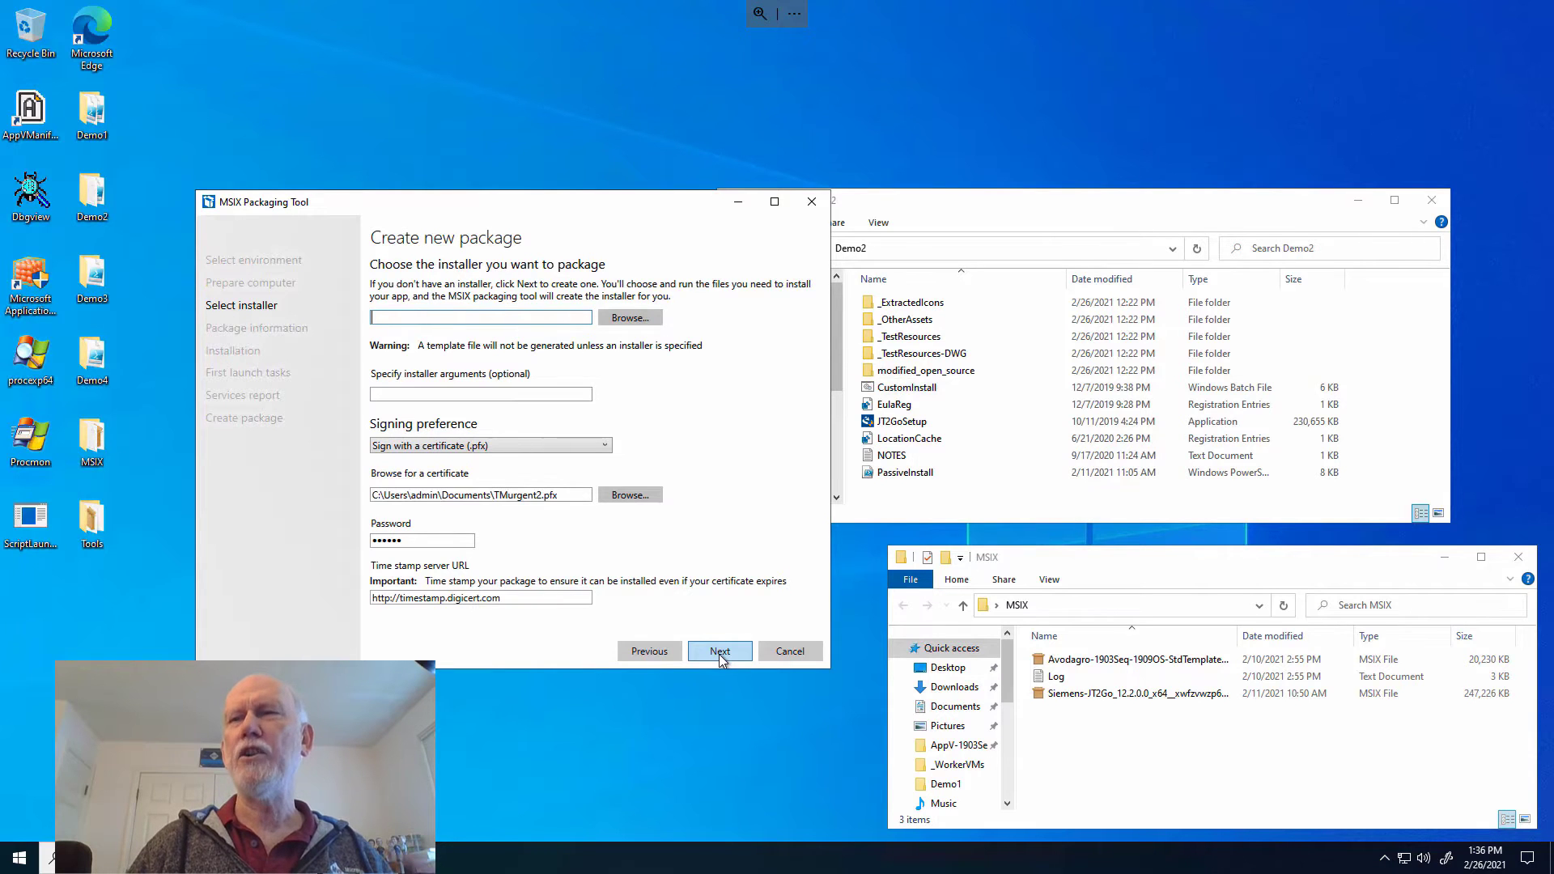
click(720, 653)
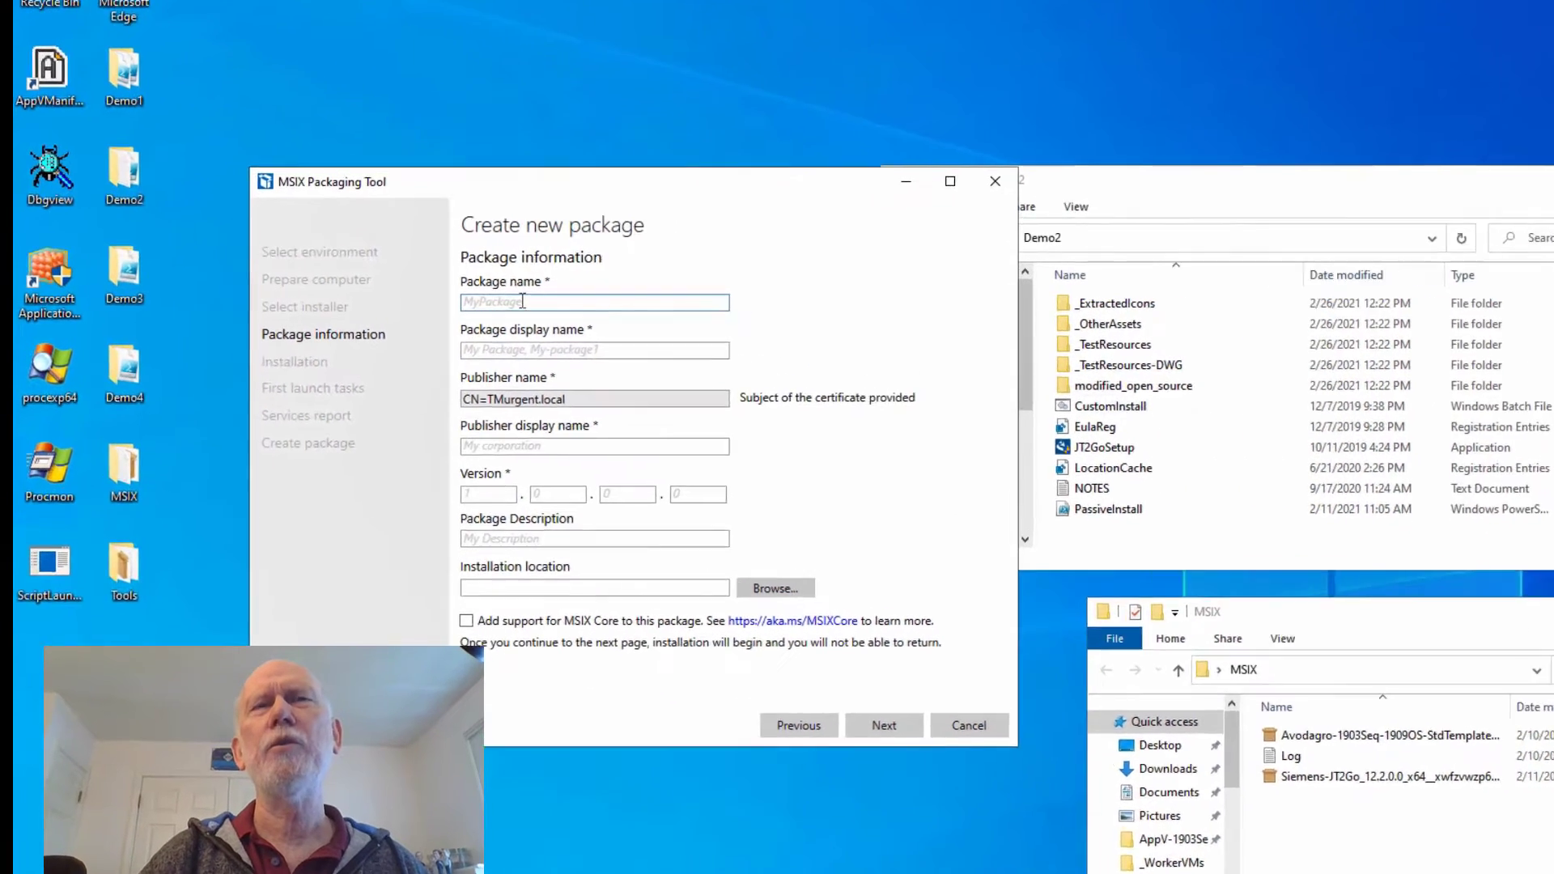
- Set the package name to Siemens-Jt2Go
text(Sie)
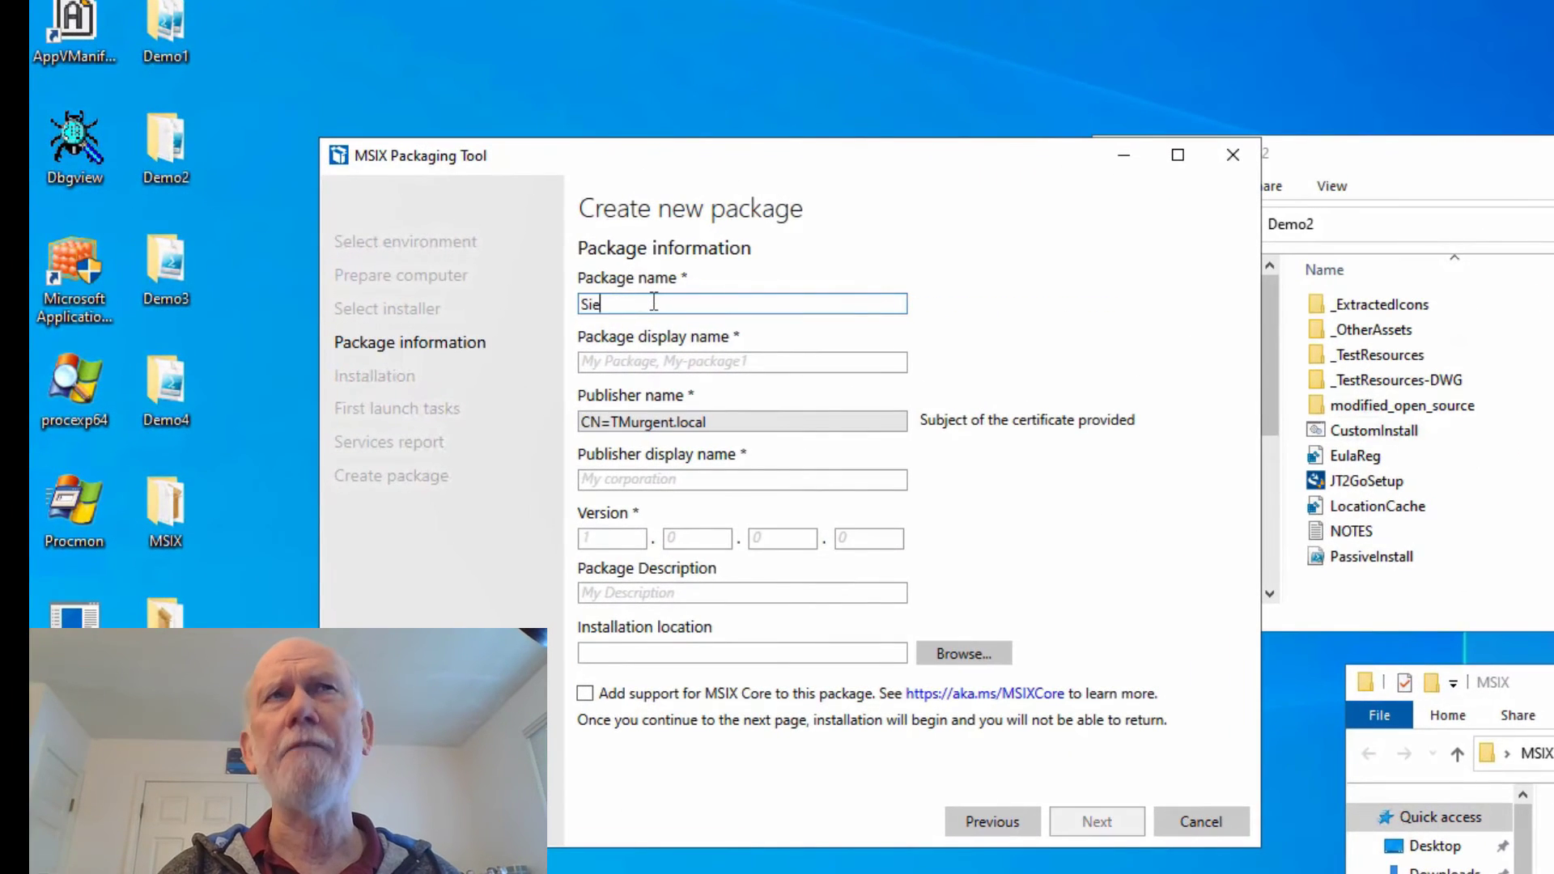
text(mens)
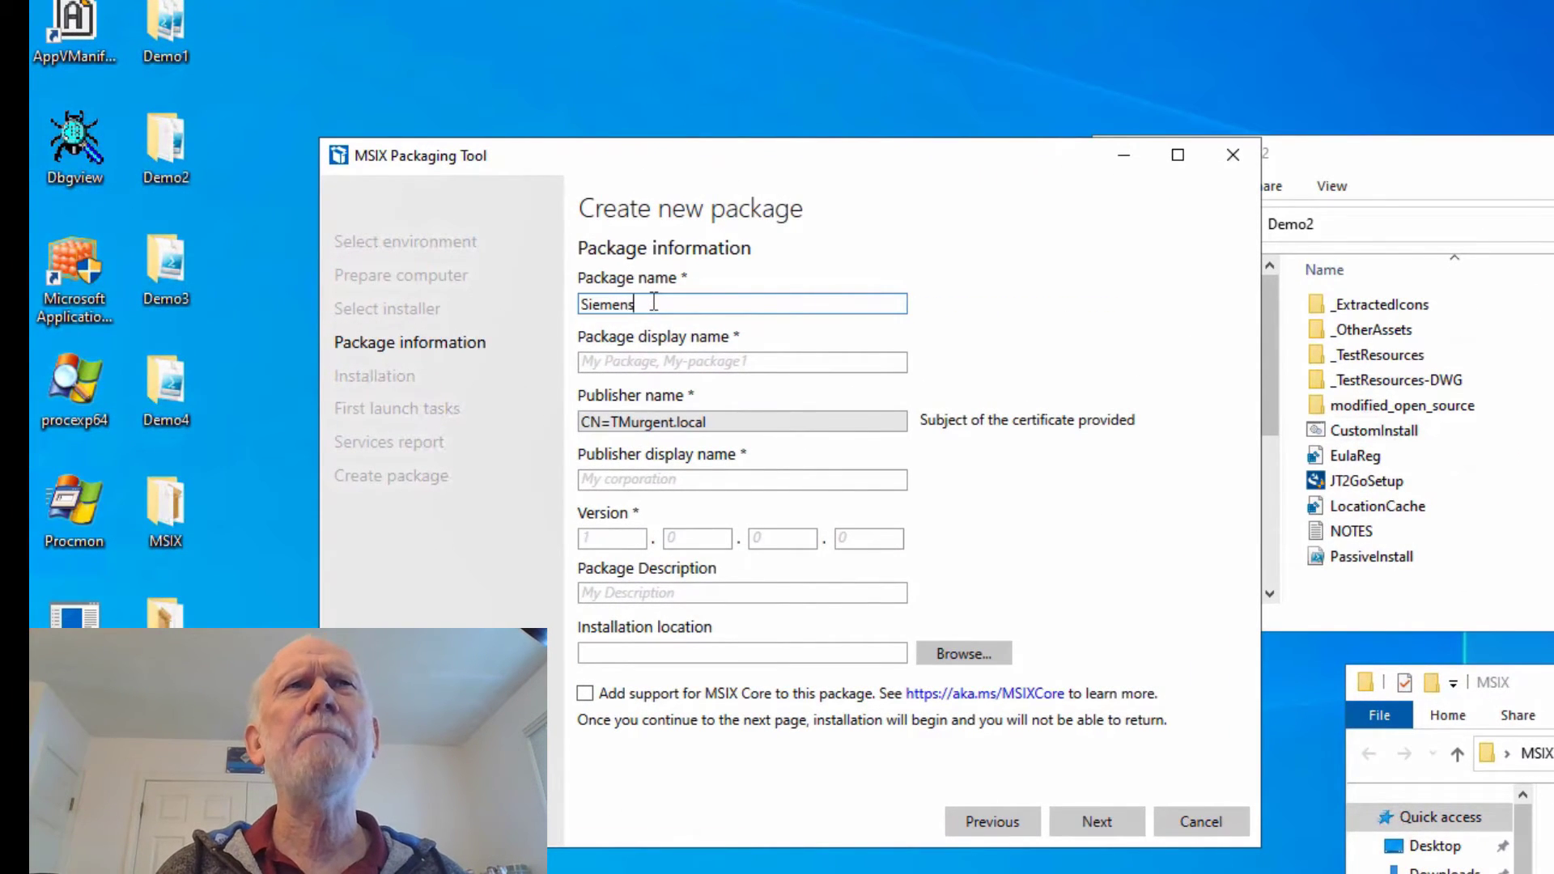
text(_J)
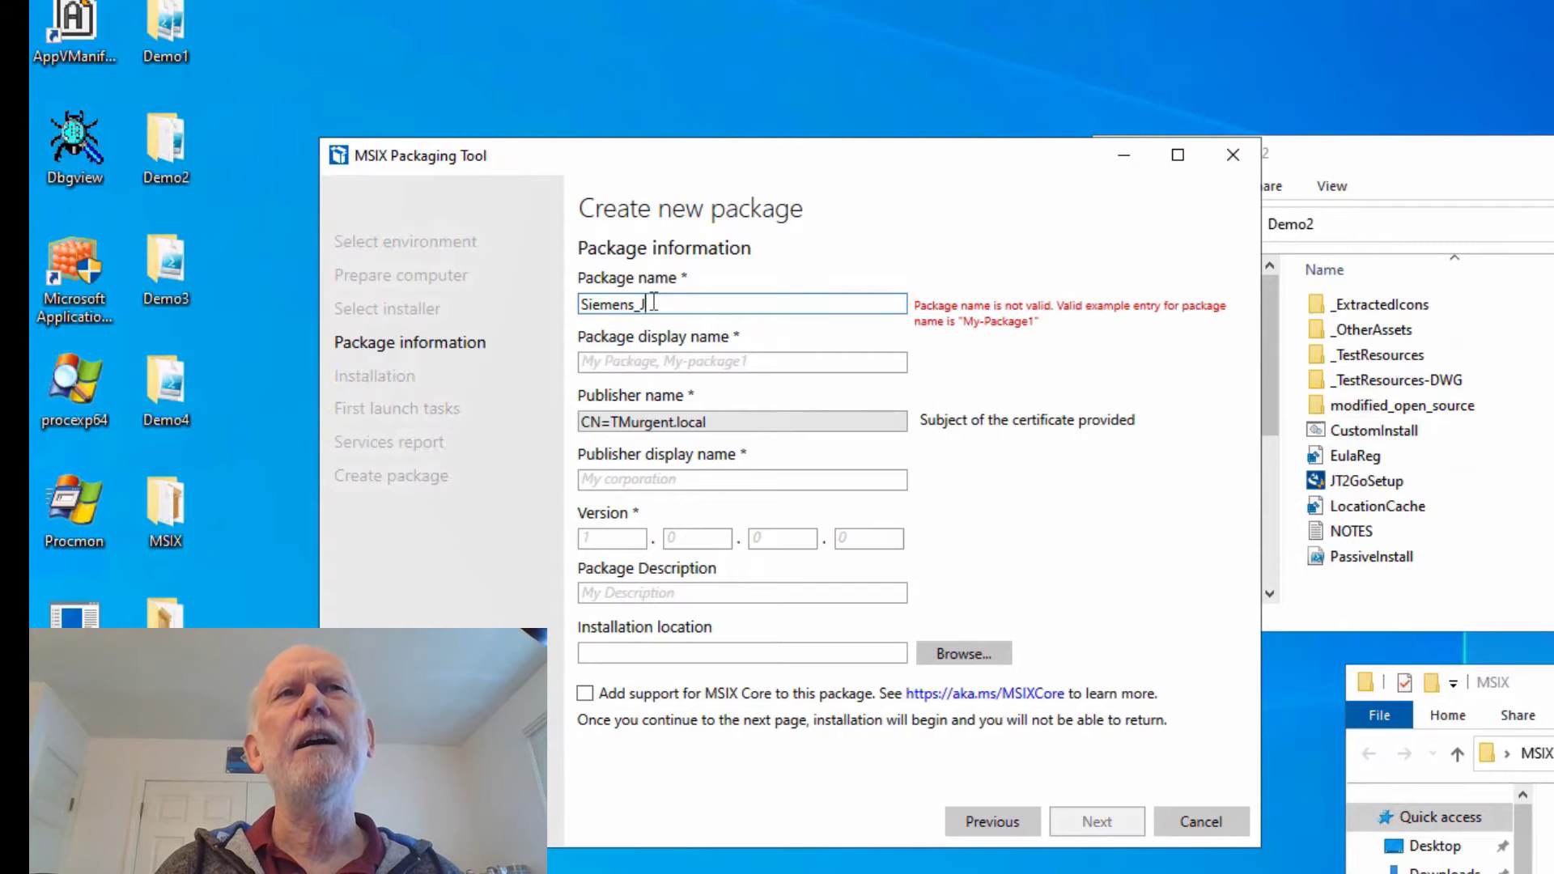
text(t2Go)
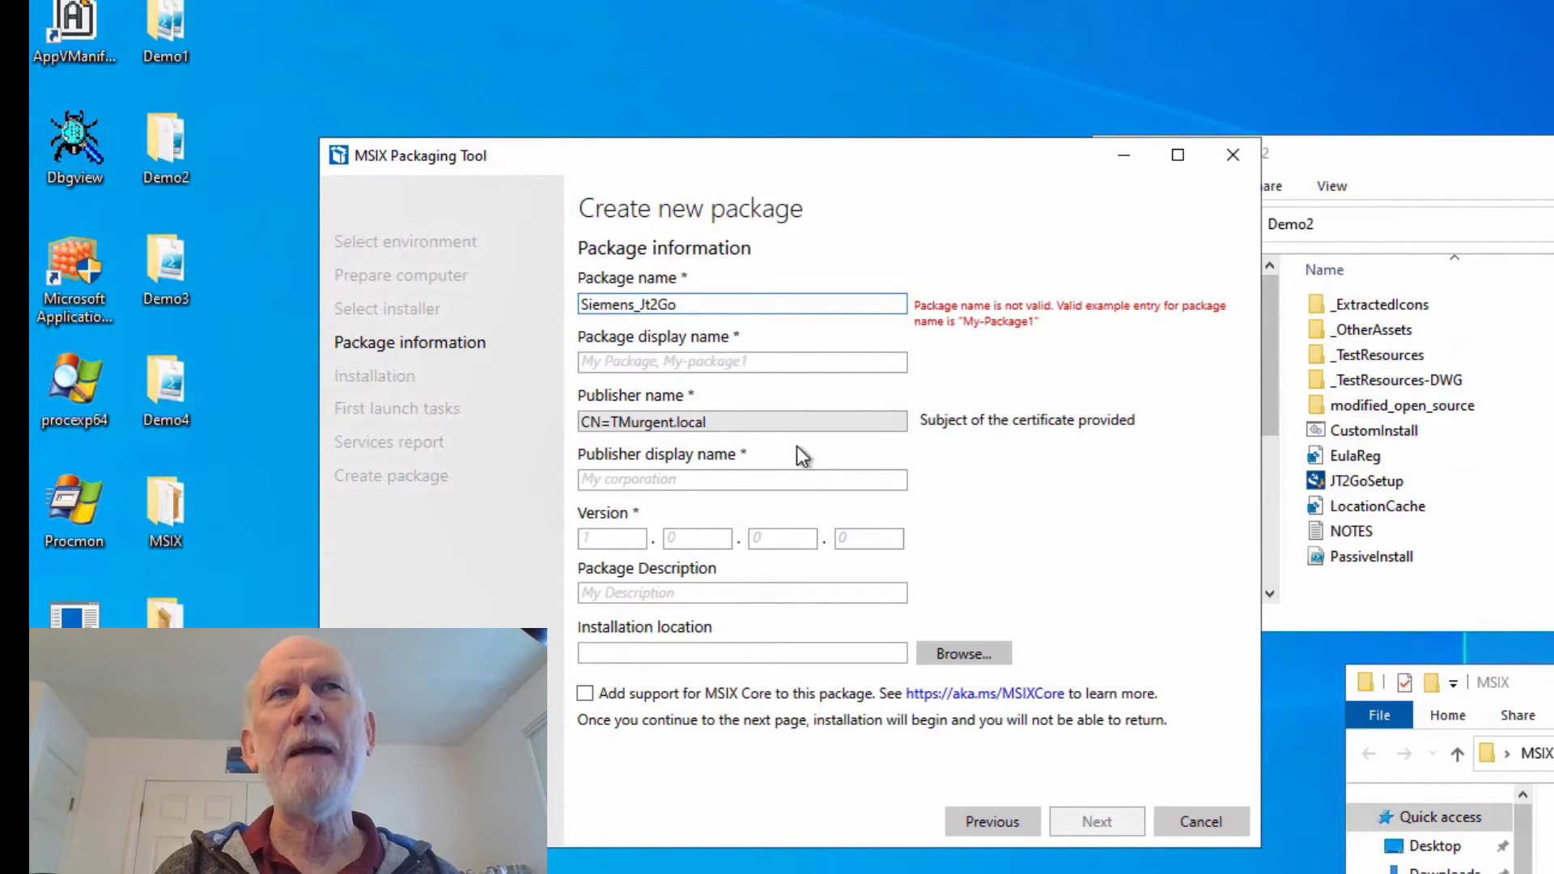
click(639, 304)
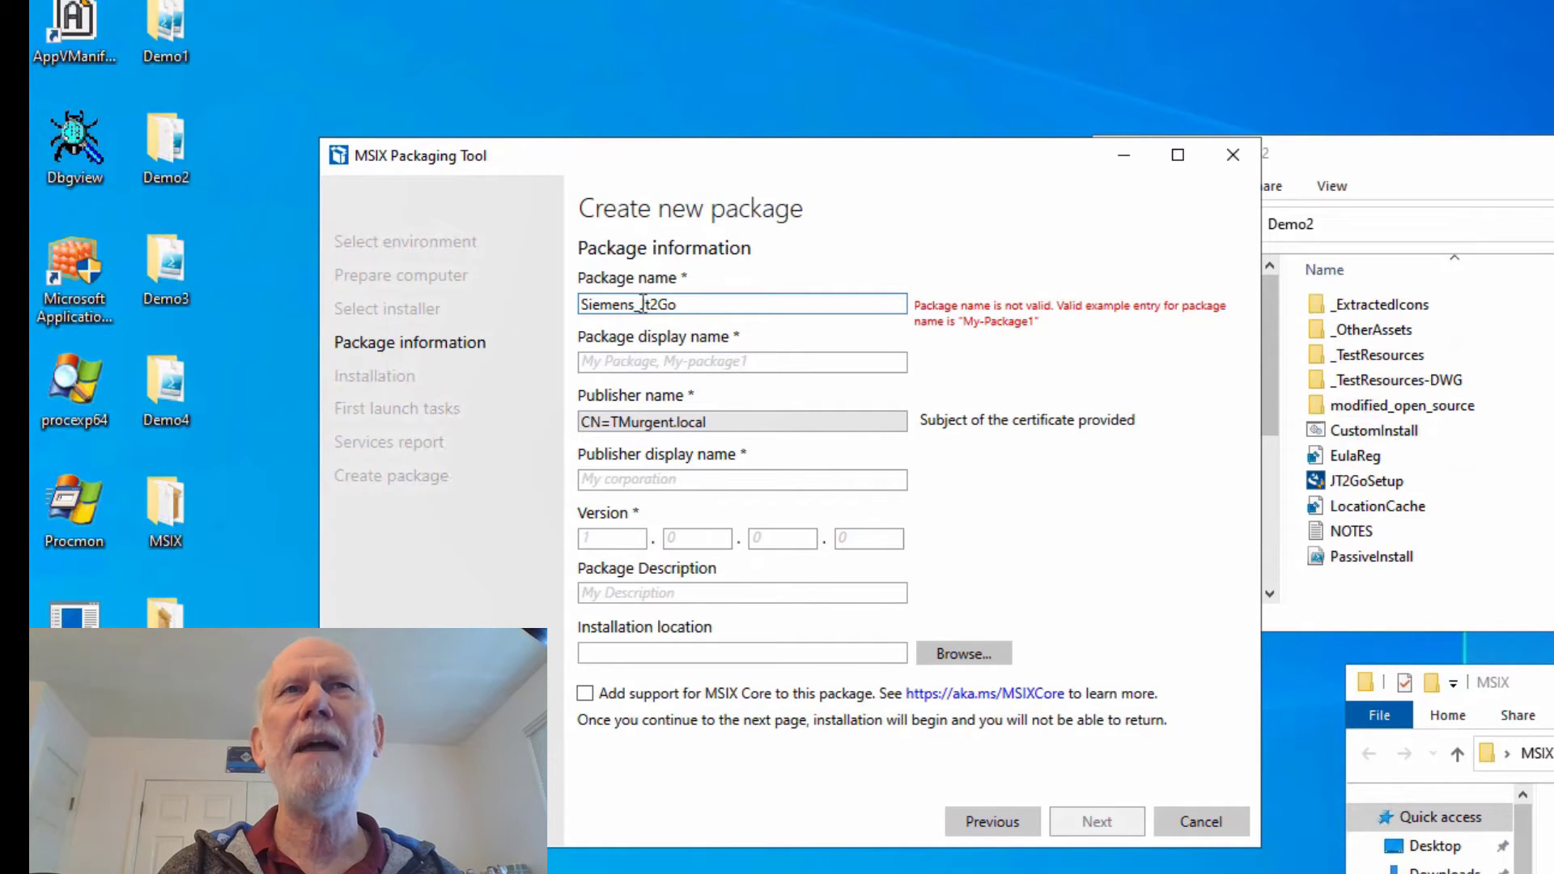
key(BackSpace)
text(-)
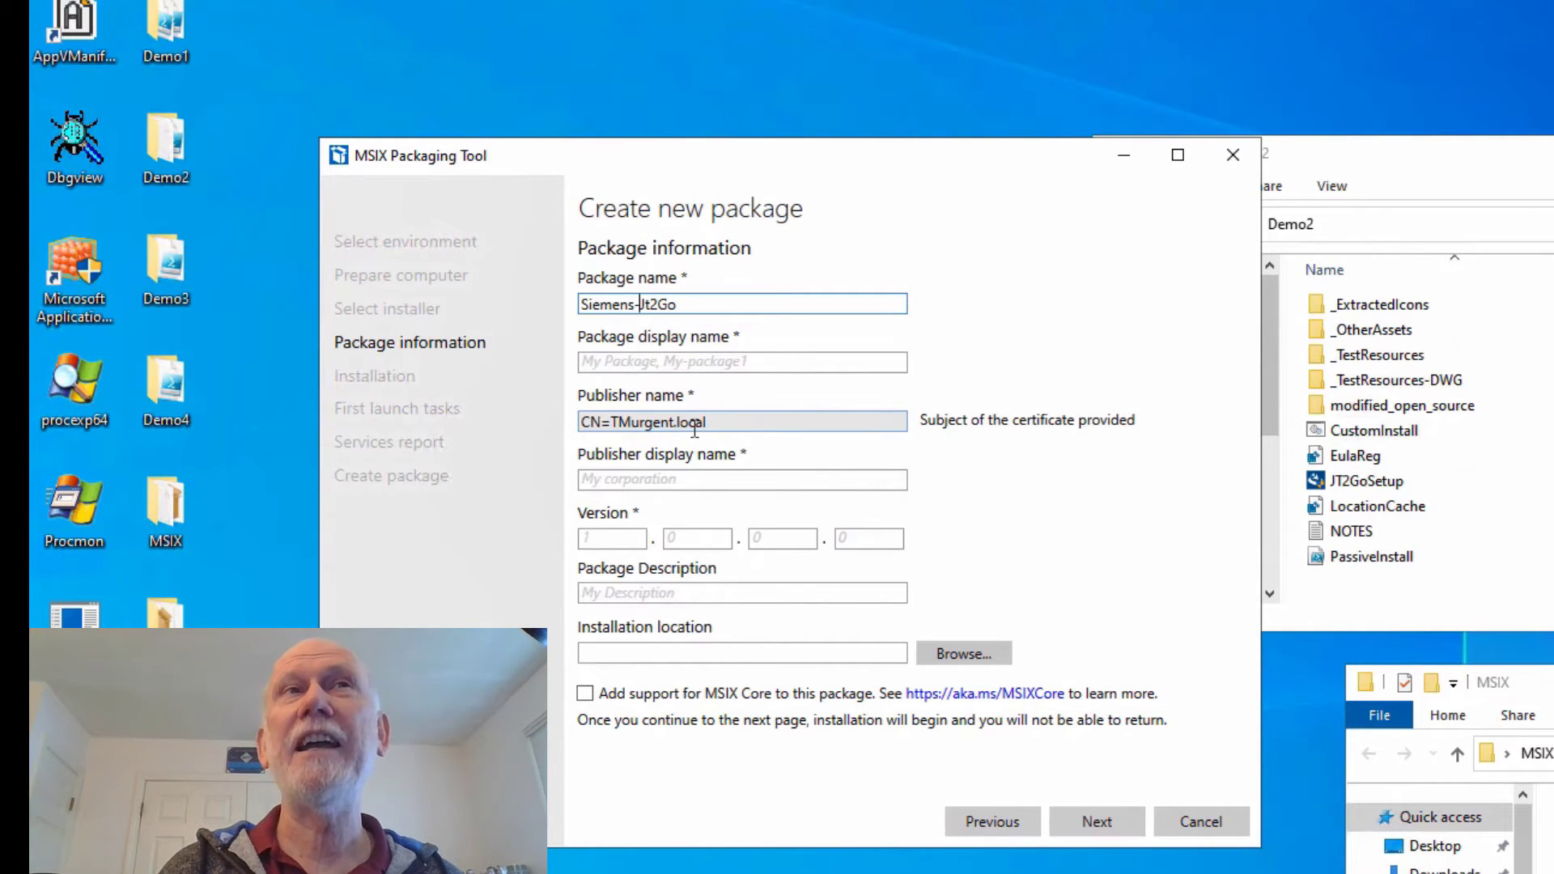
- Set the package display name to "Siemens JT To Go"
click(631, 365)
text(Siem)
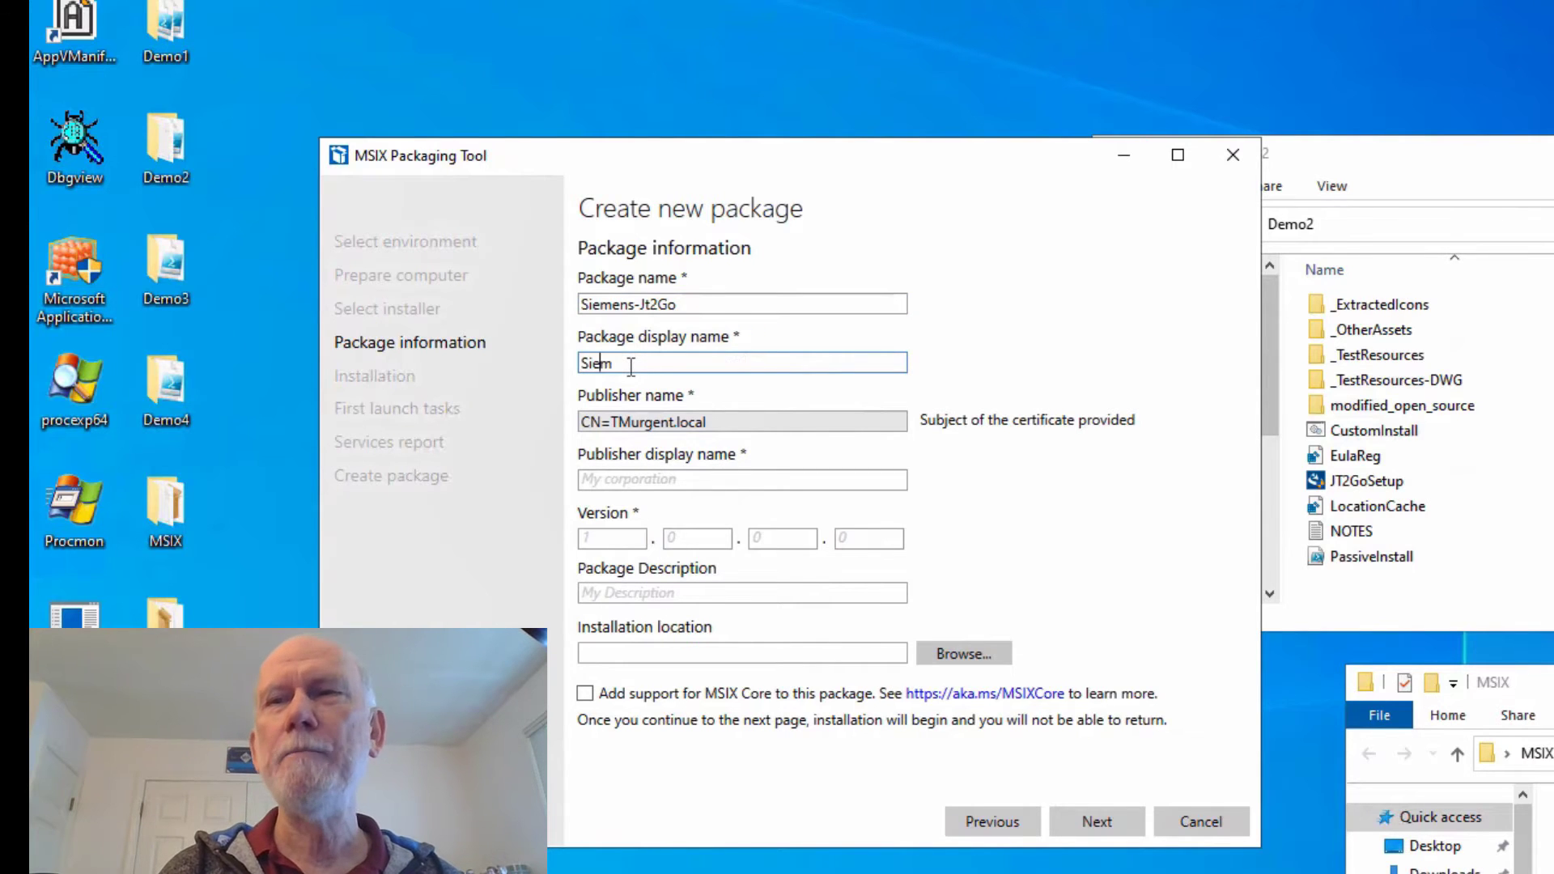
text(ens J)
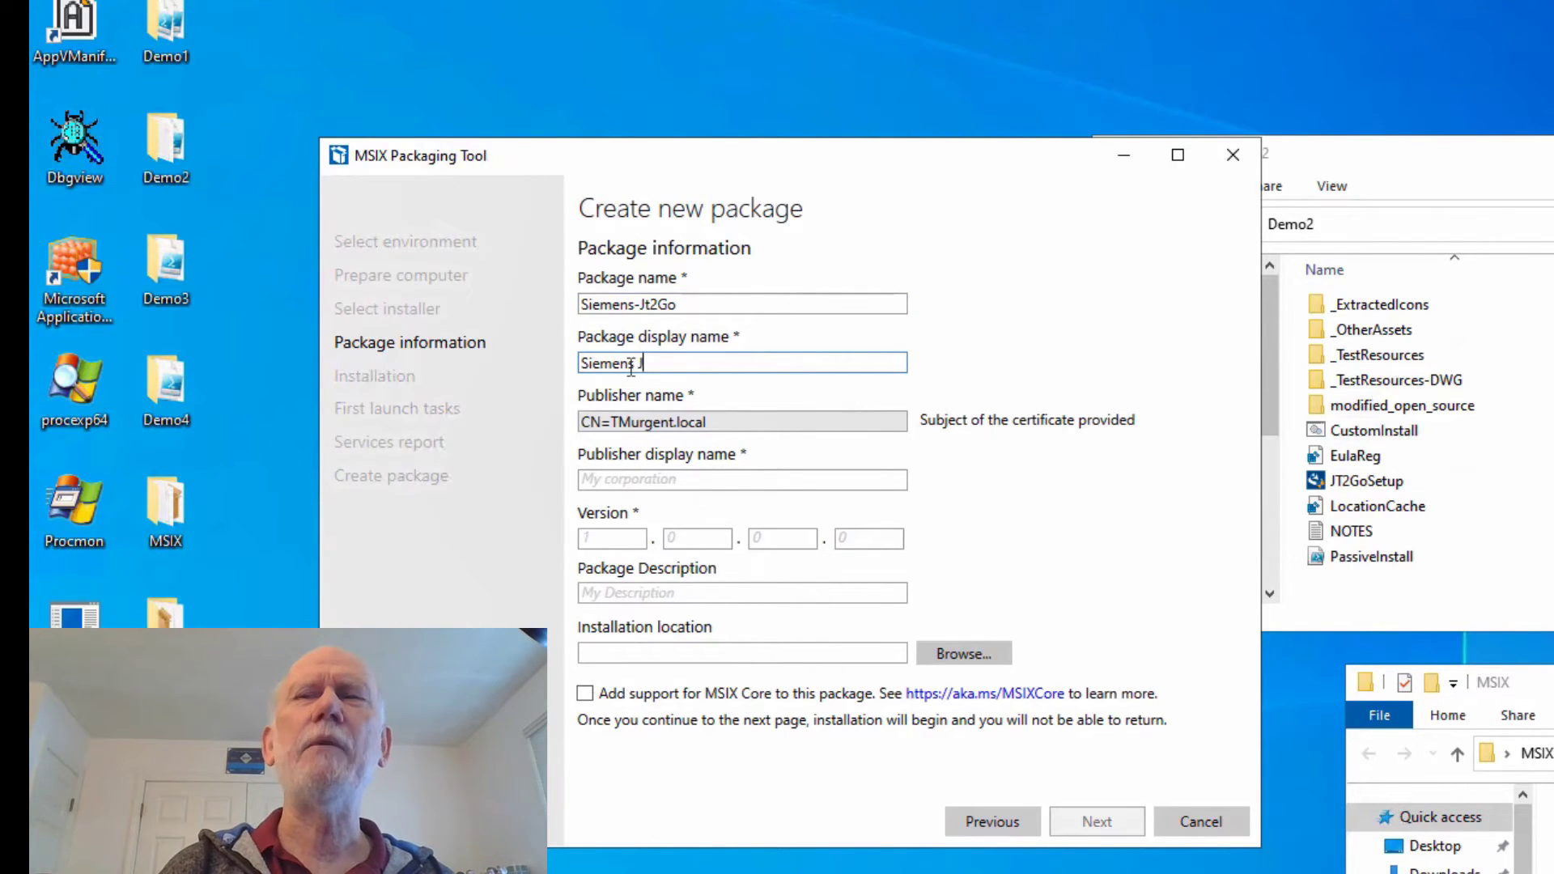
text(T To Go)
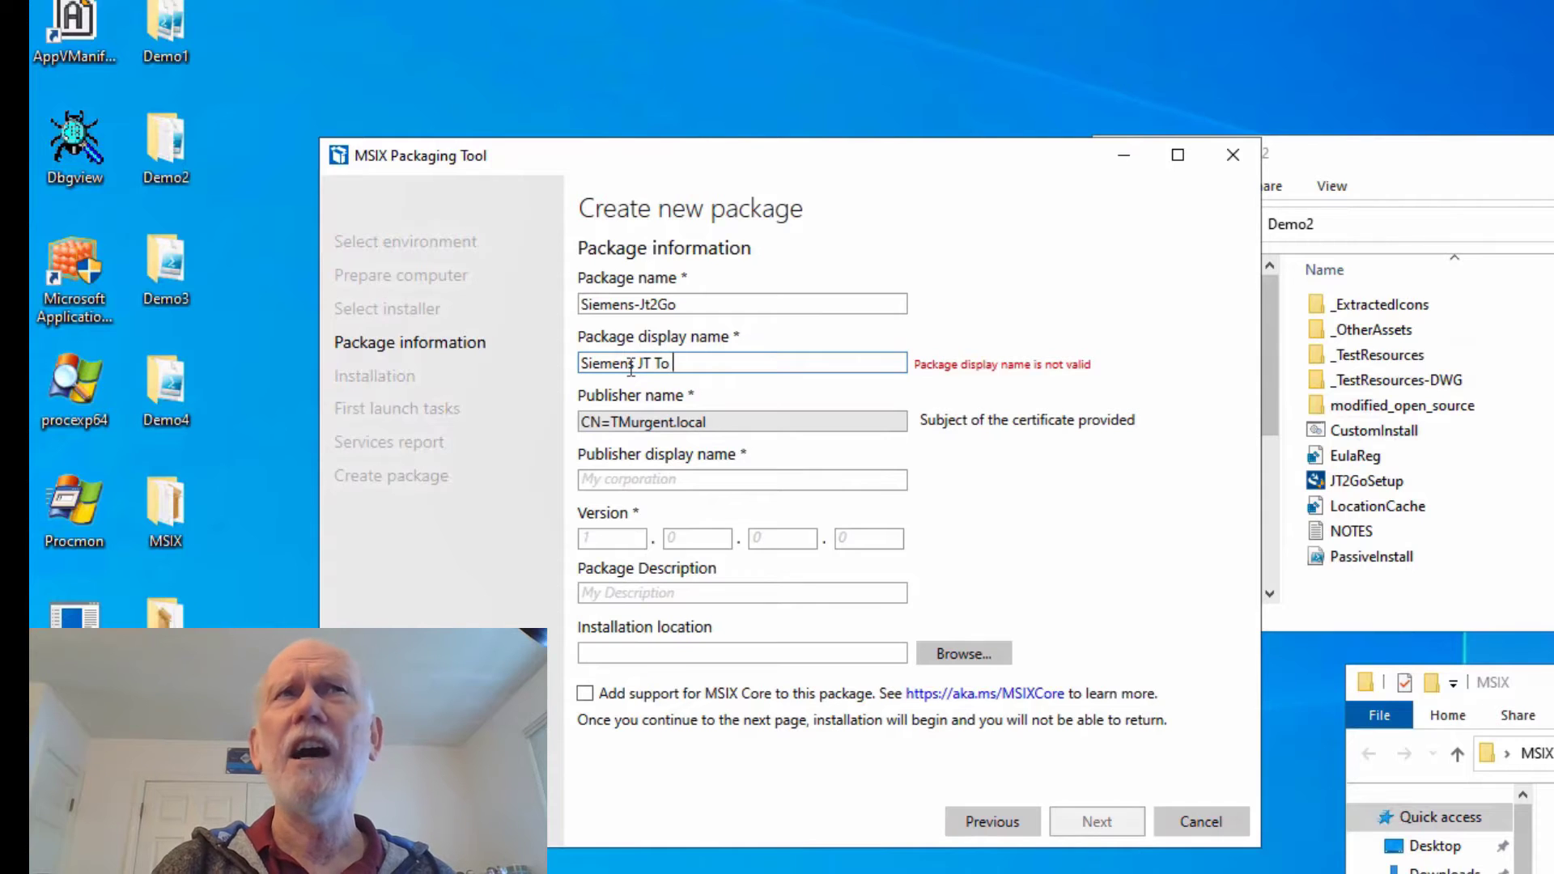
- Set the publisher display name to "Siemens (Packaged by TMurgent)"
click(615, 481)
text(Si)
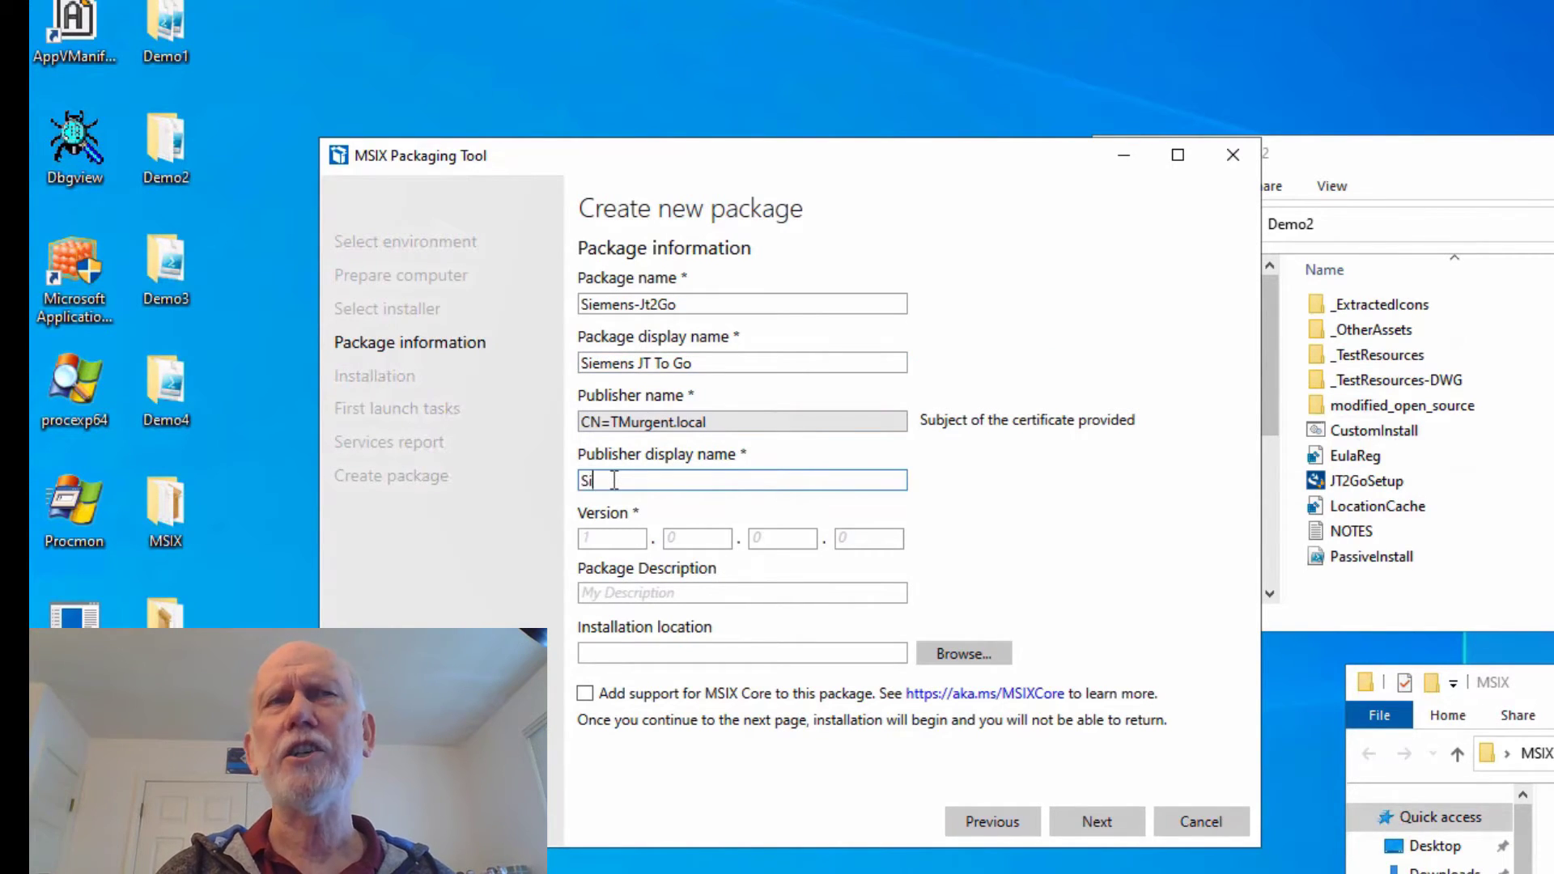
text(emens (Pa)
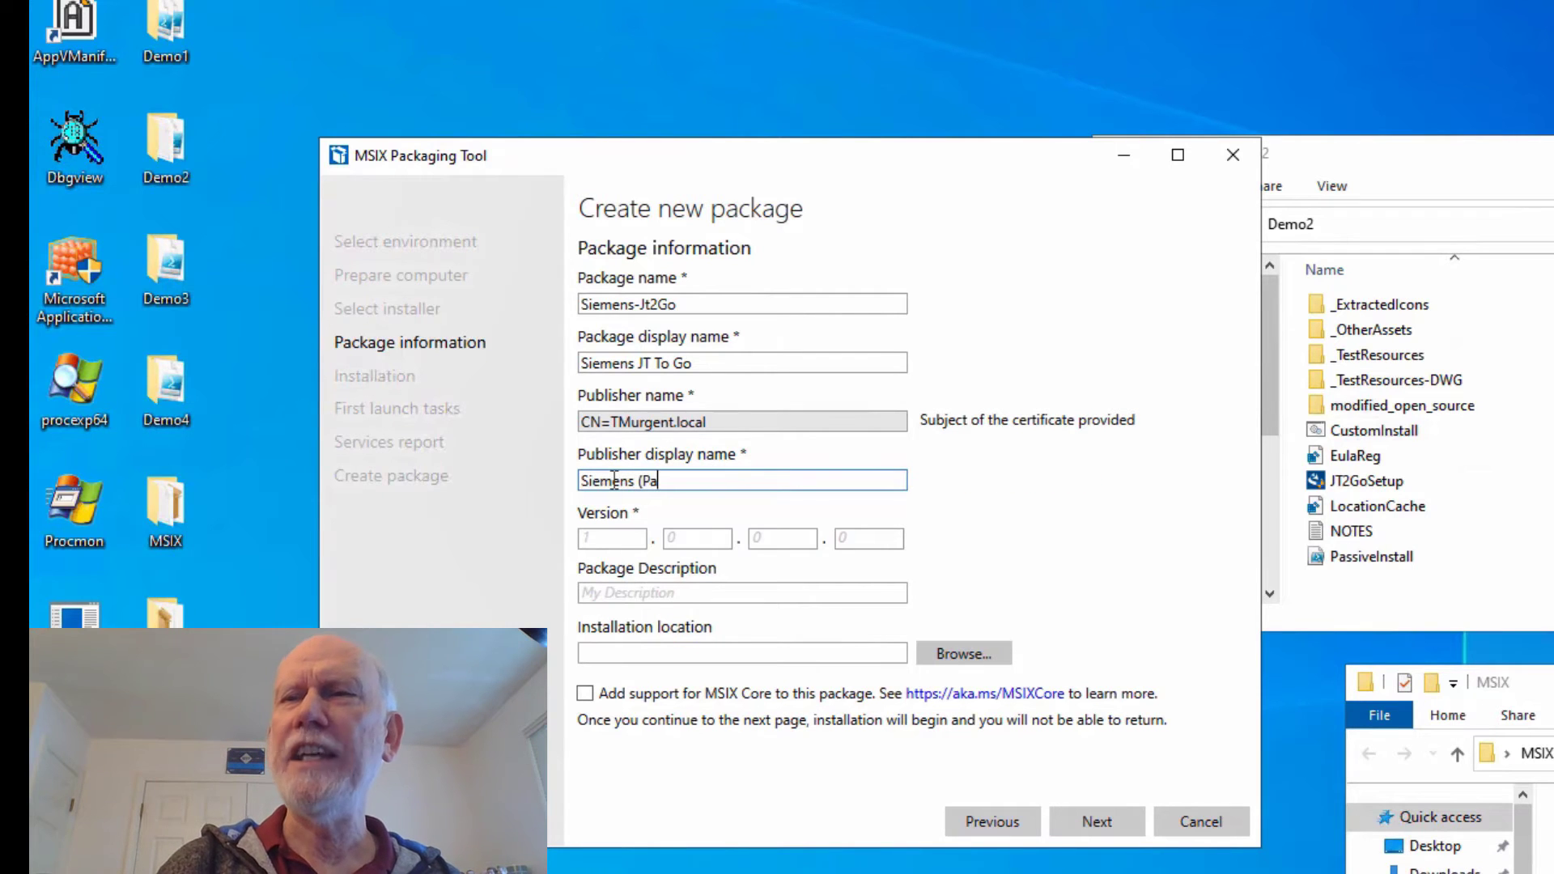
text(ckaged by TMu)
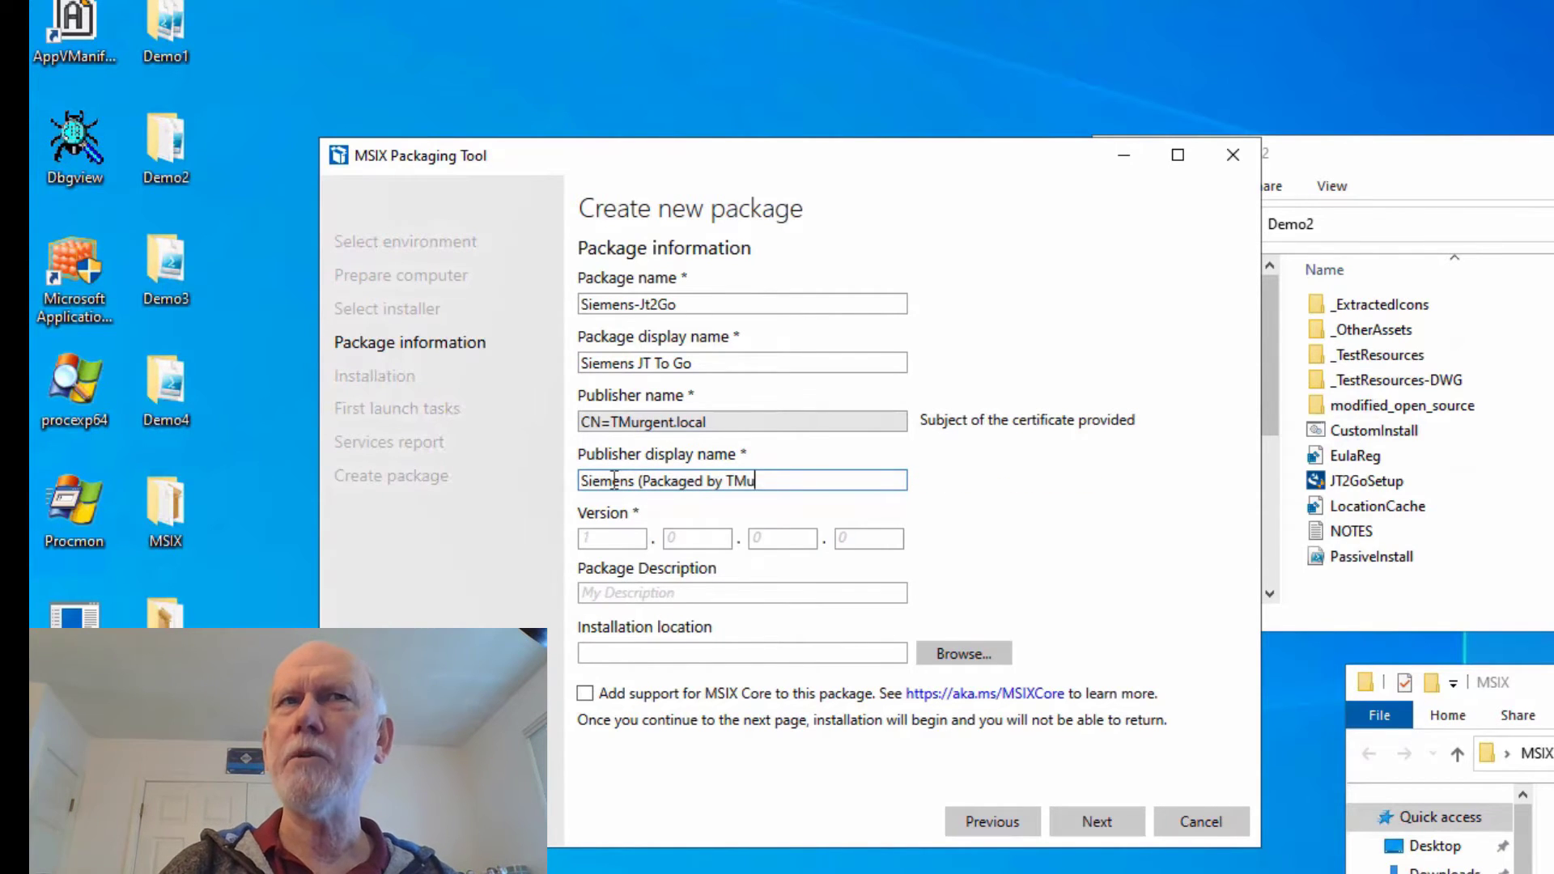
text(rgent))
- Set the package version to 12.2.0.0 and proceed to the installation stage
key(Tab)
text(12)
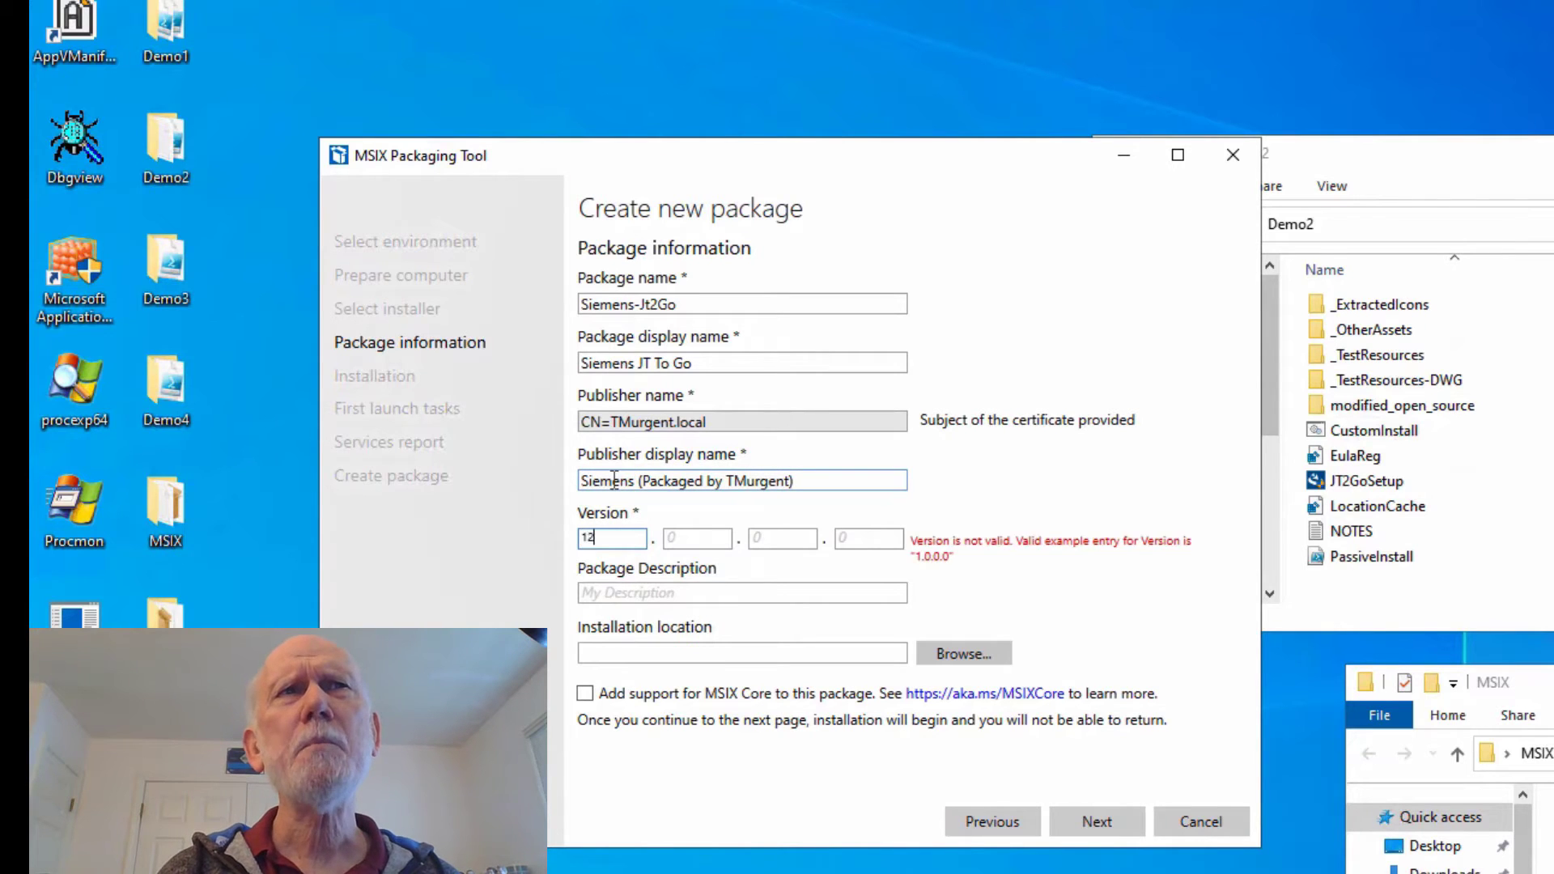
key(Tab)
text(2)
key(Tab)
text(0)
key(Tab)
text(0)
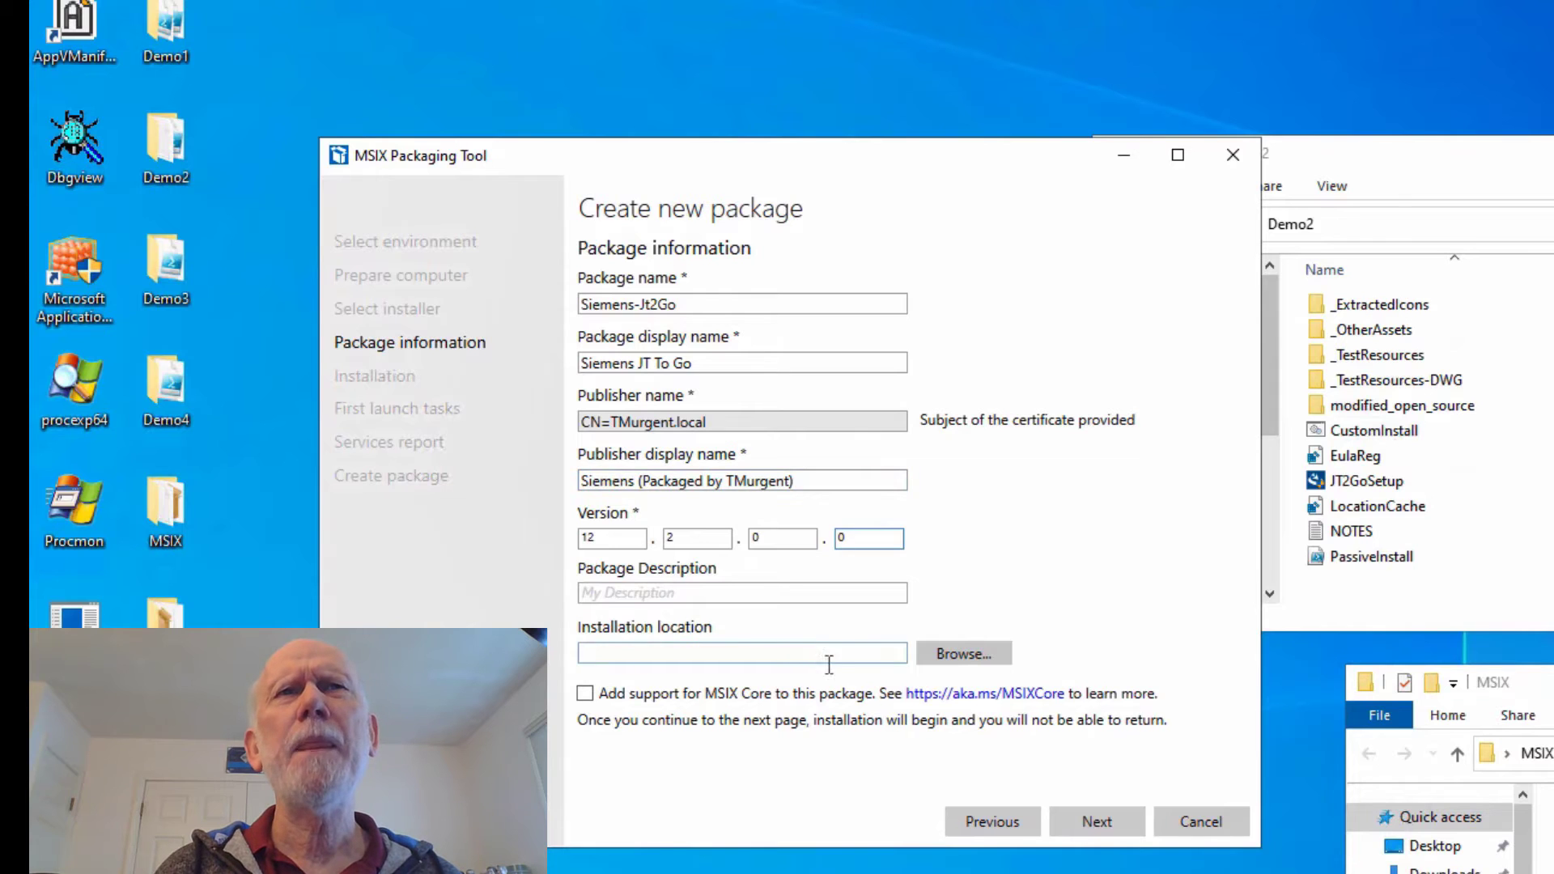
click(1098, 822)
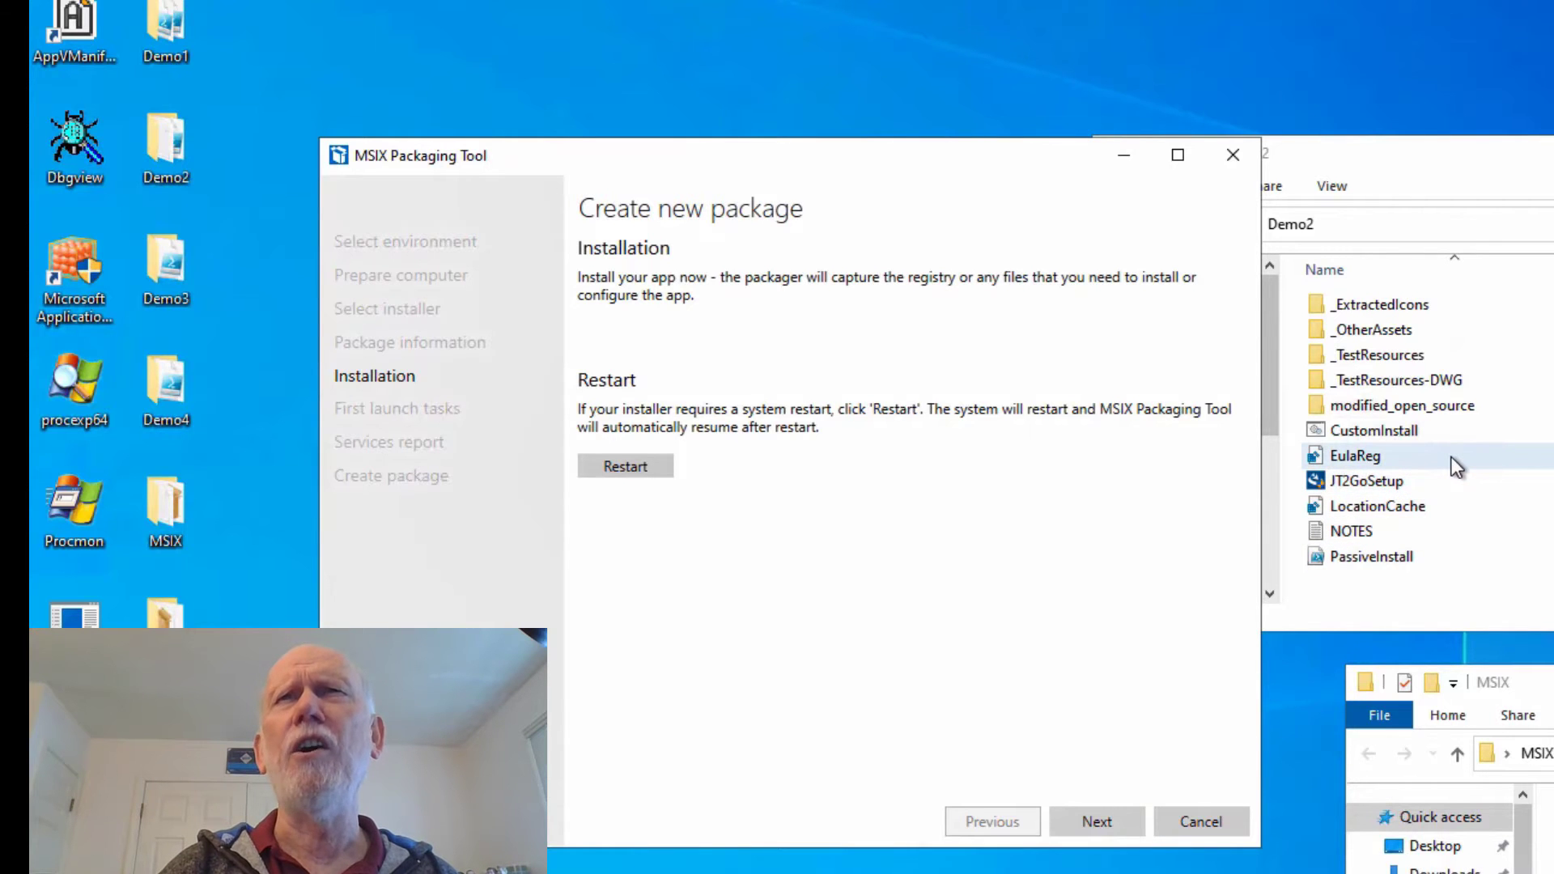
- Run the PassiveInstall script from the Demo2 folder with PowerShell, allowing elevation, and close its console window
click(1368, 556)
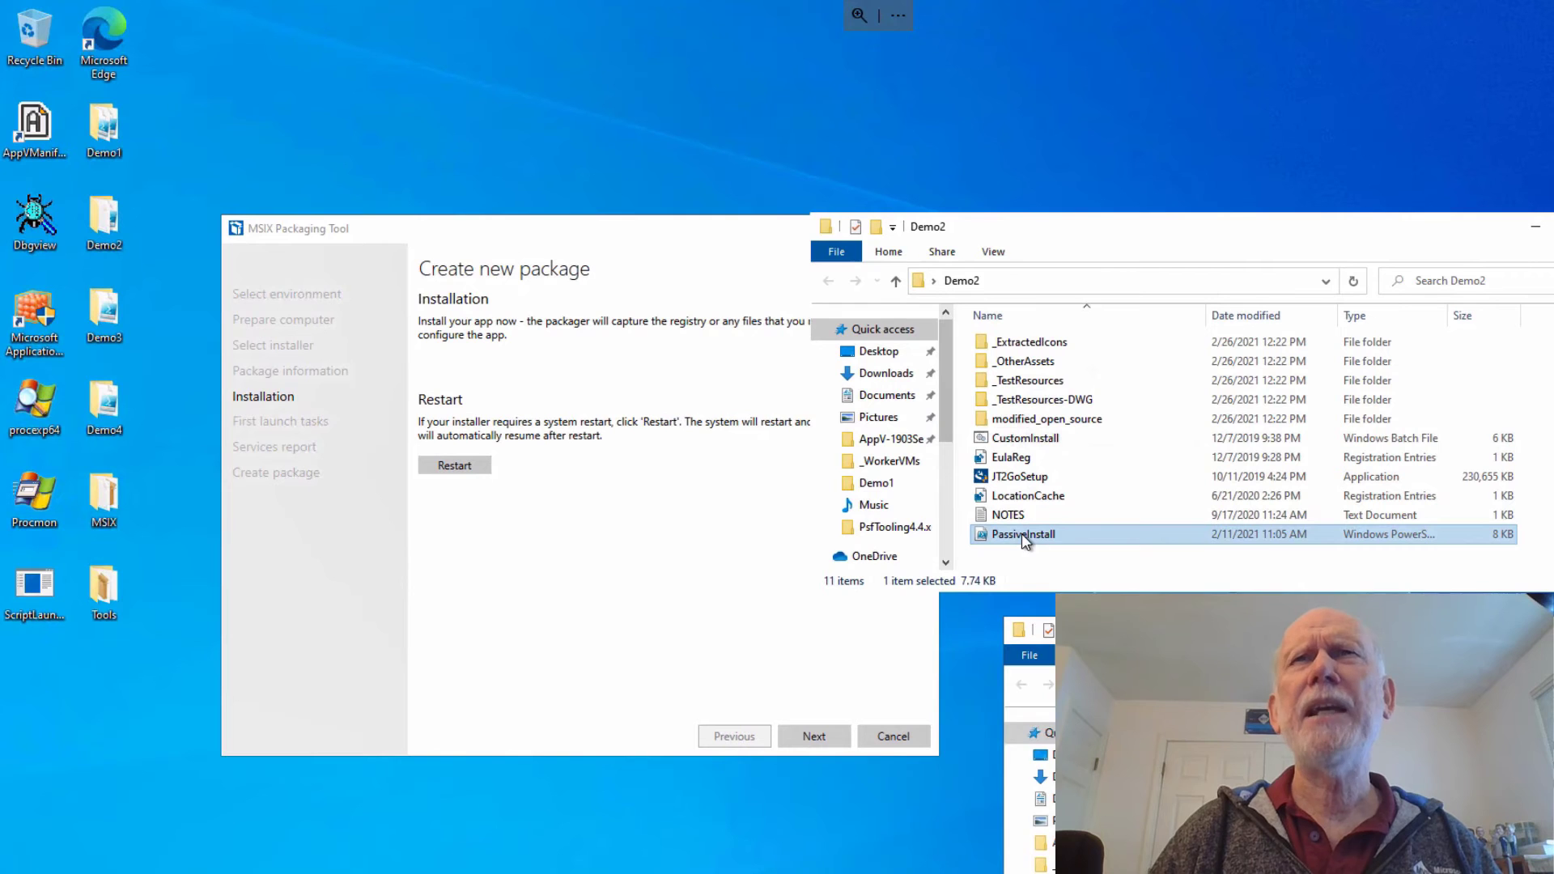
right_click(1116, 540)
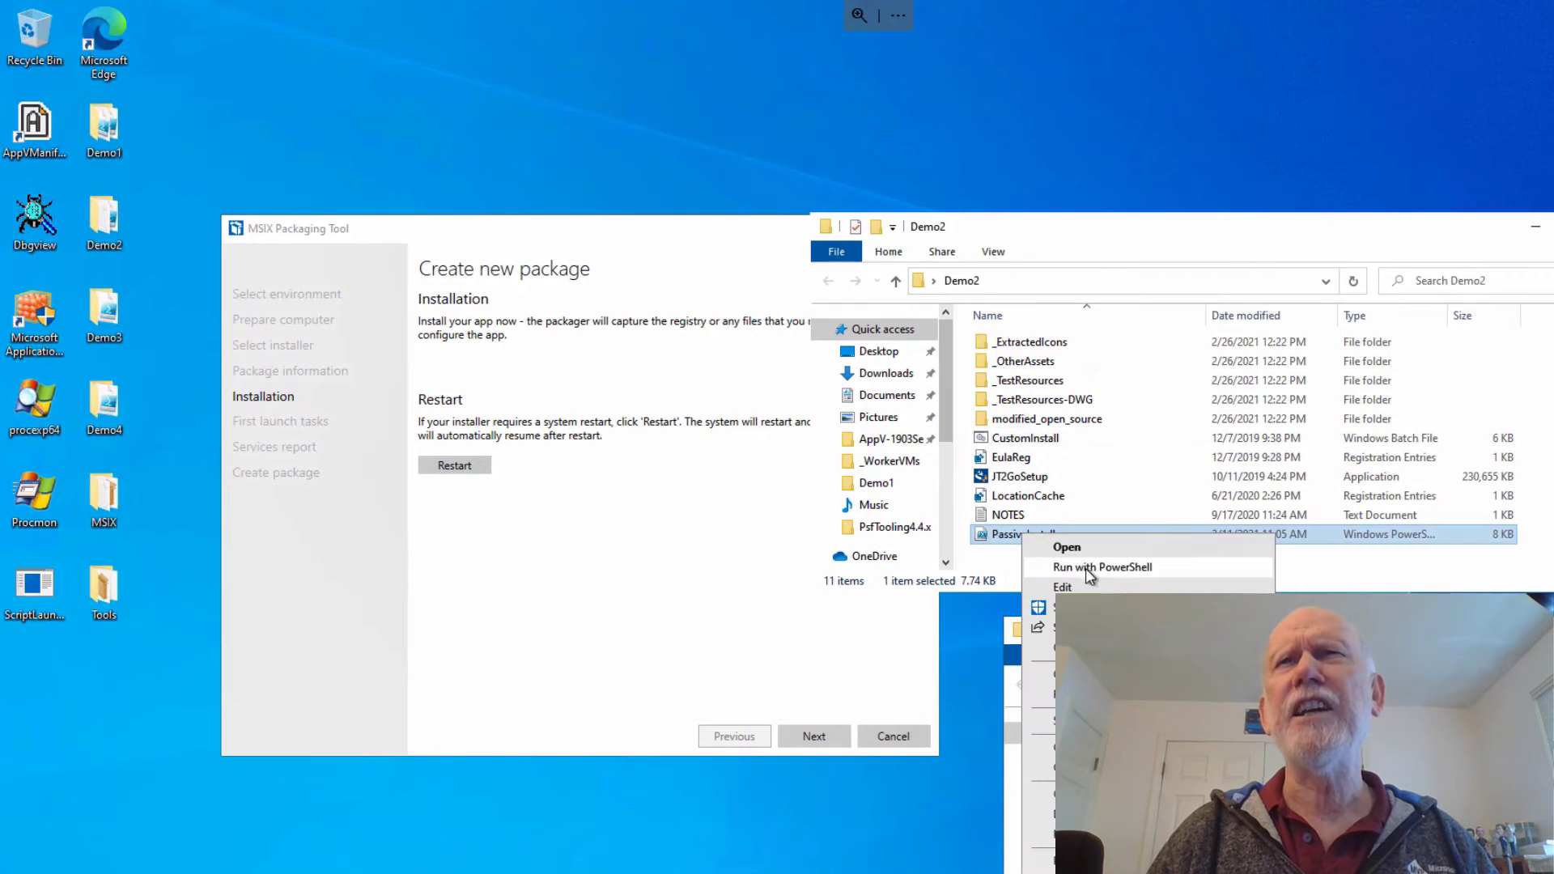
click(1190, 576)
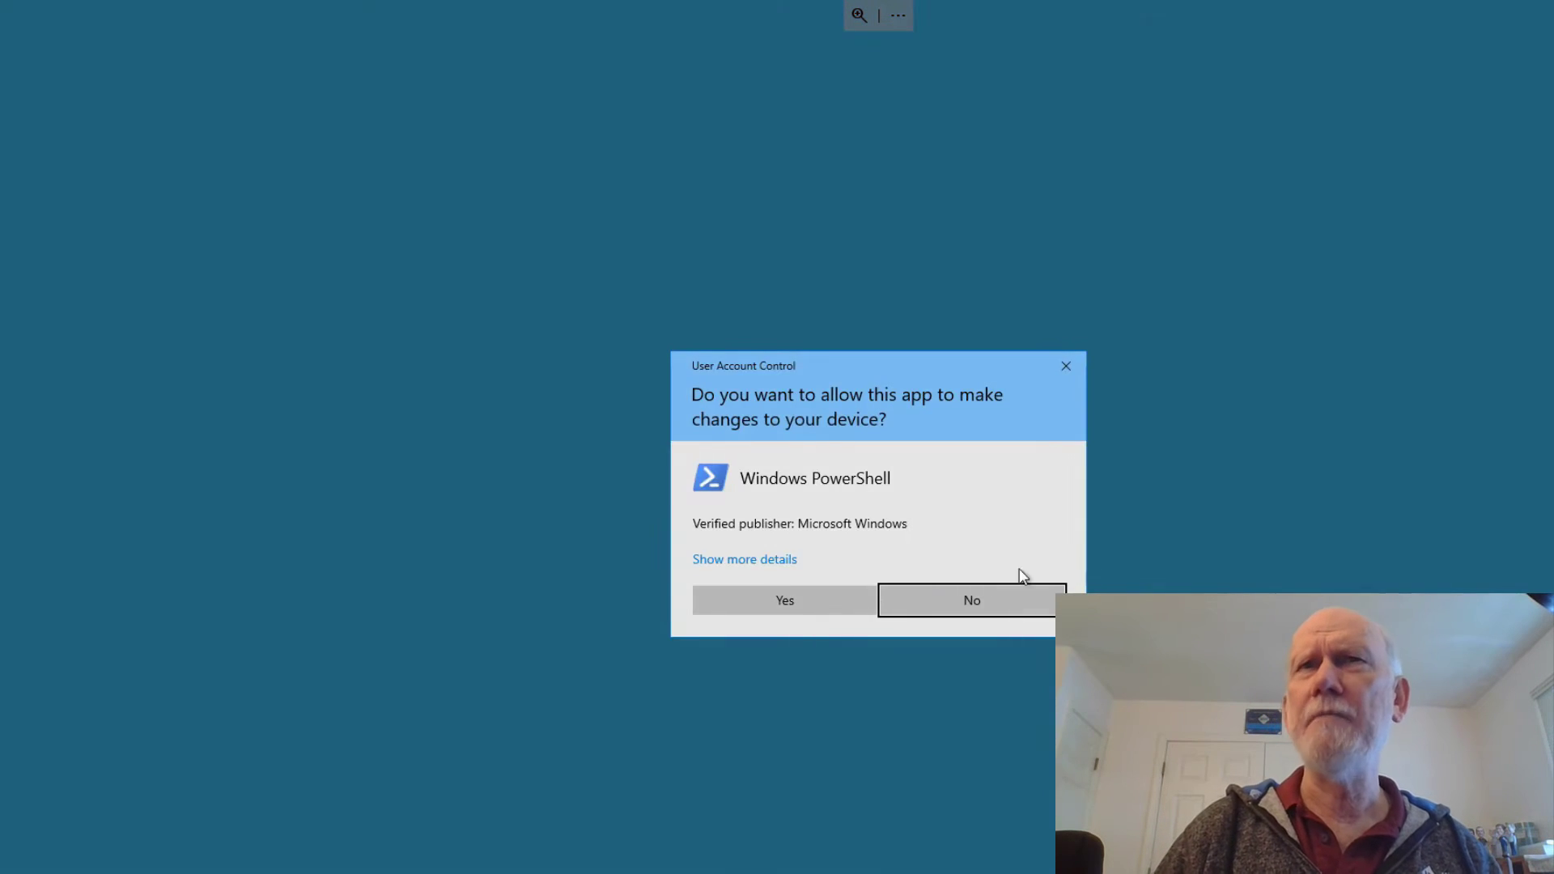
click(794, 599)
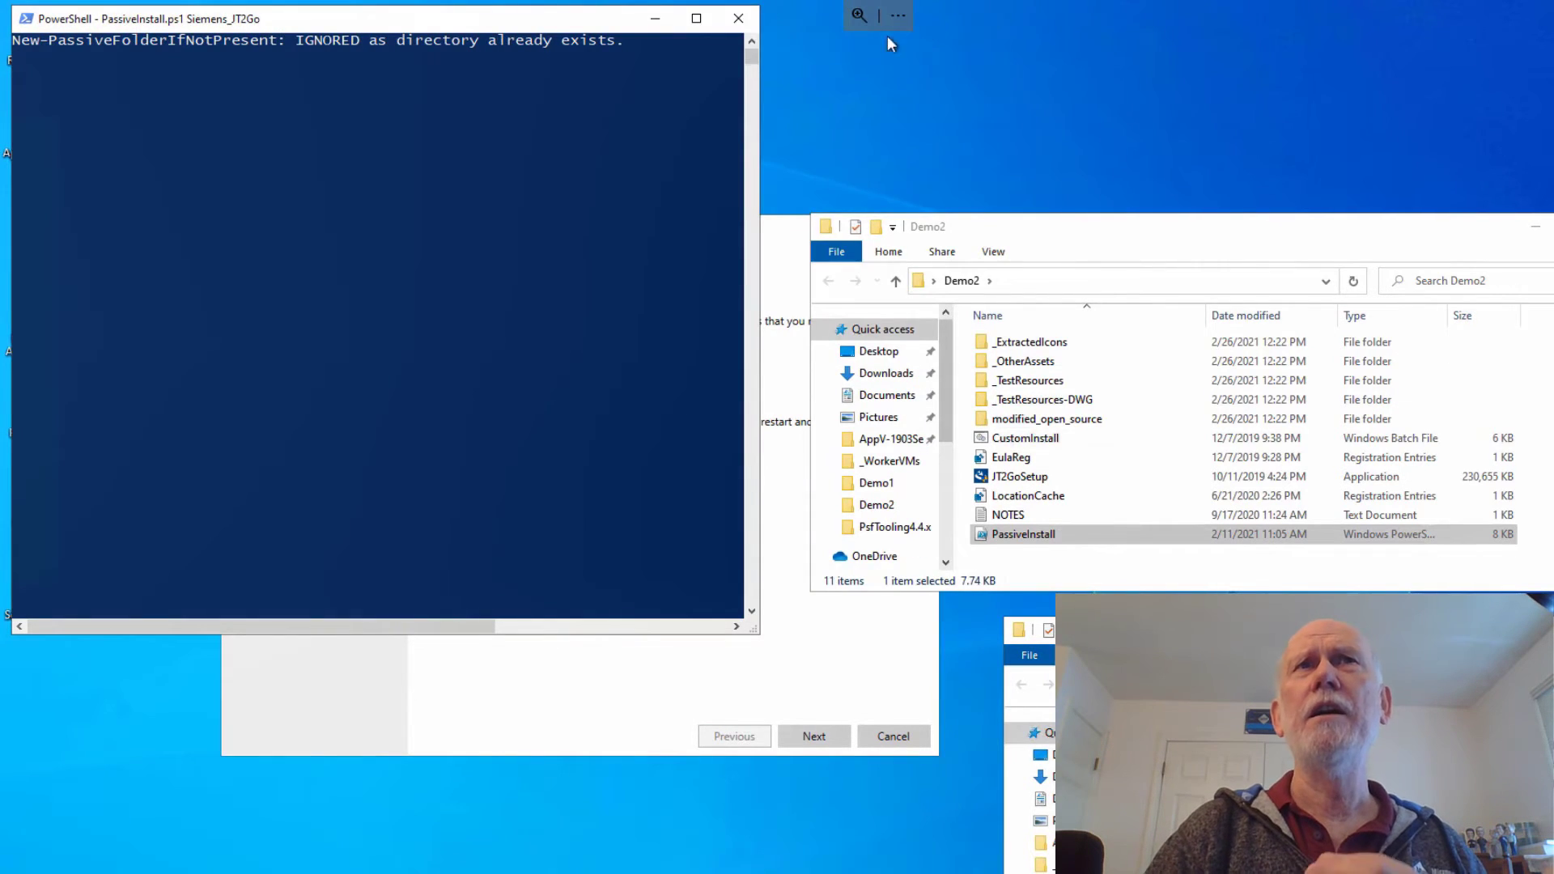
click(738, 18)
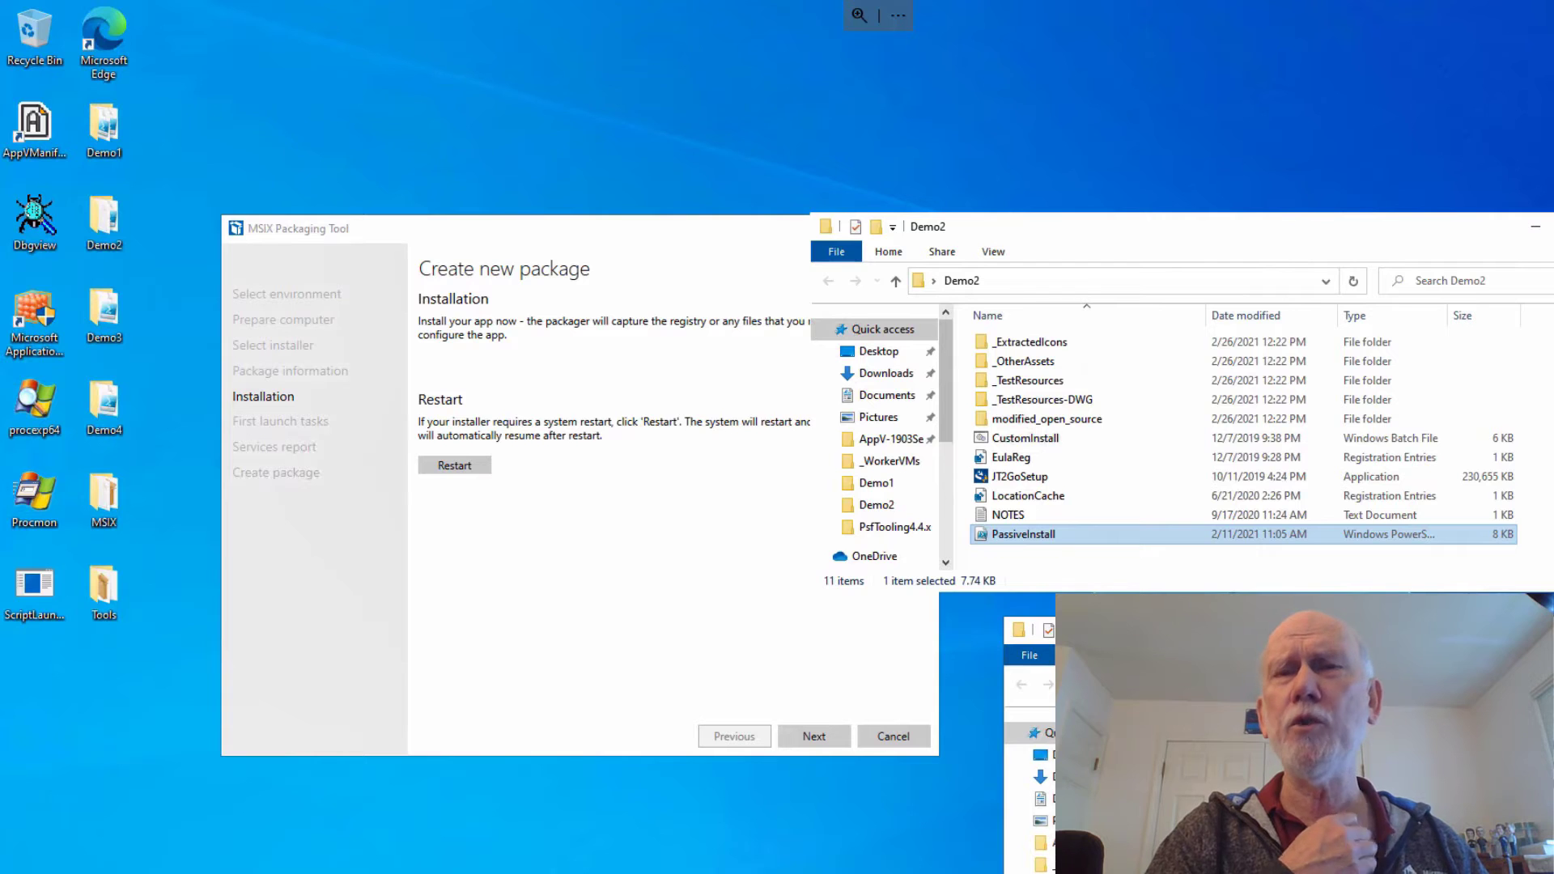
- Launch the release version of PsfTooling and allow it to make changes to the device
key(super)
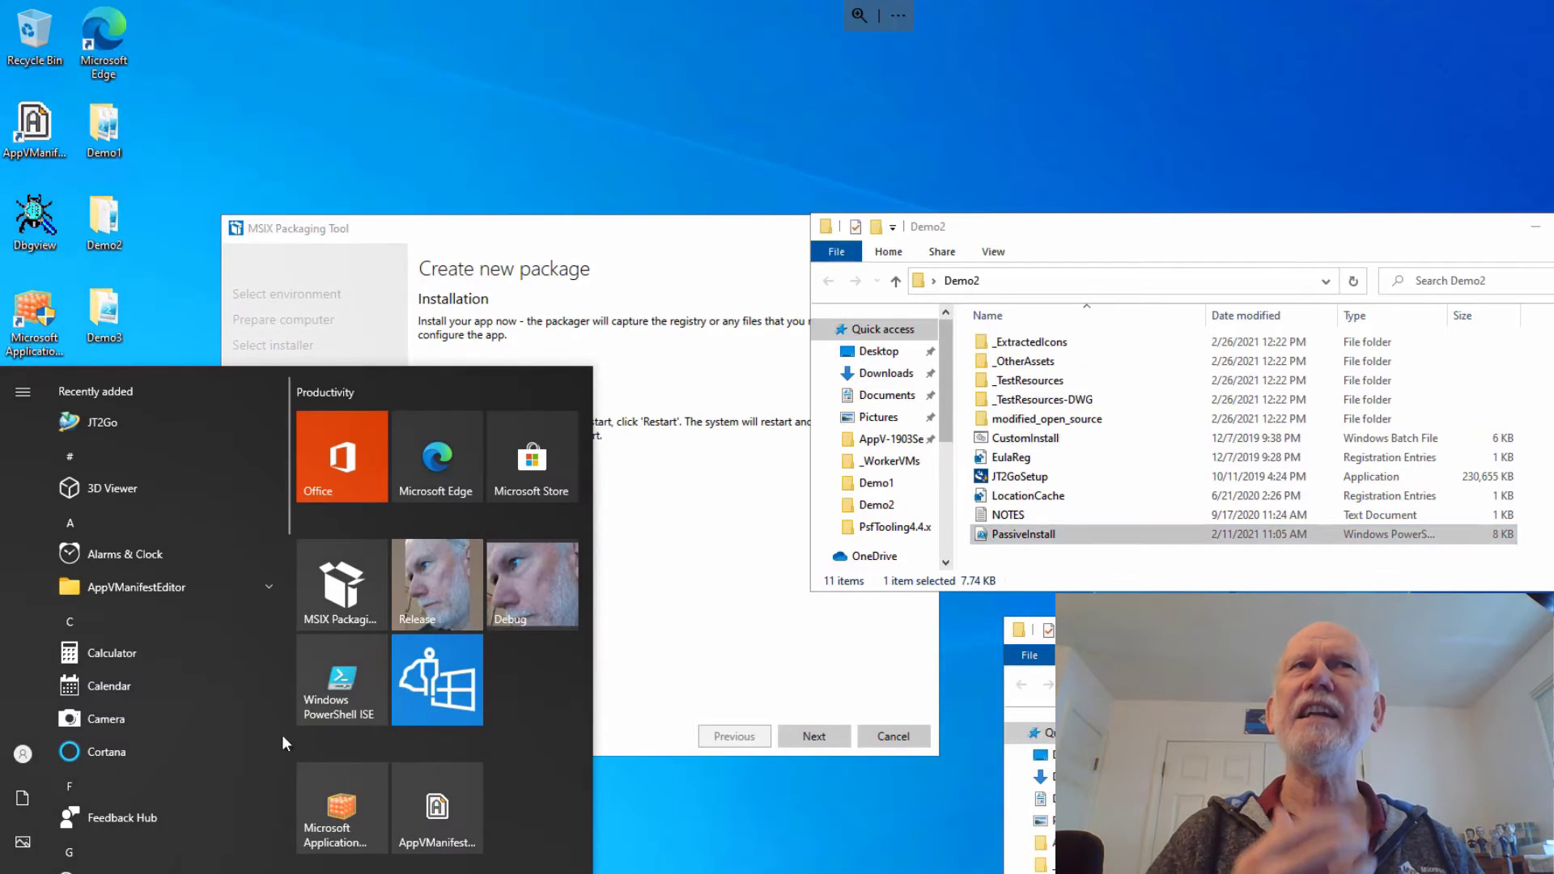
click(423, 603)
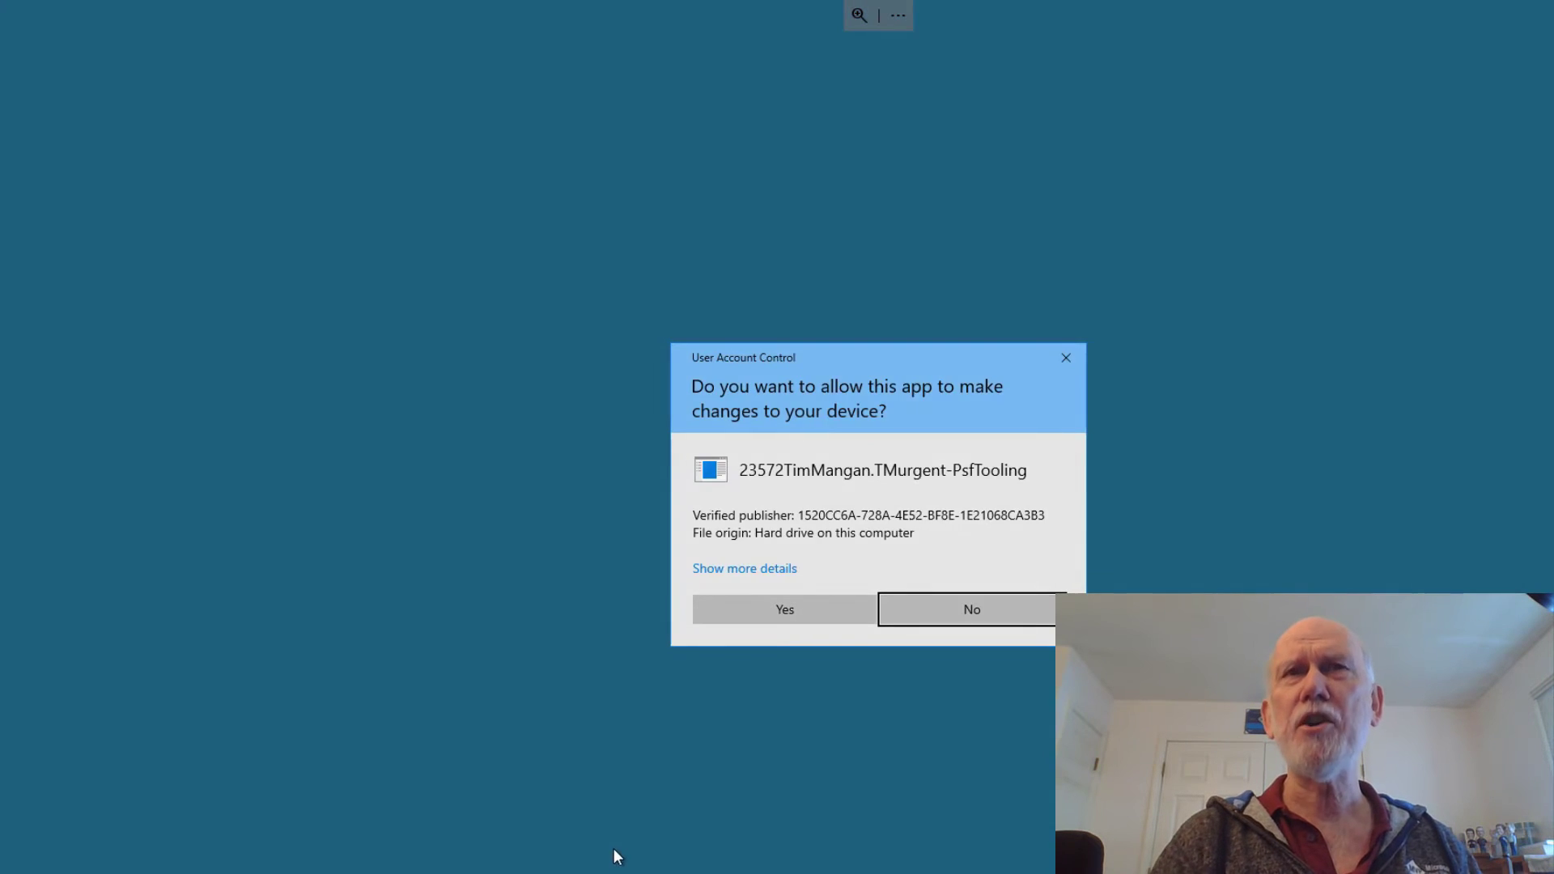
click(793, 609)
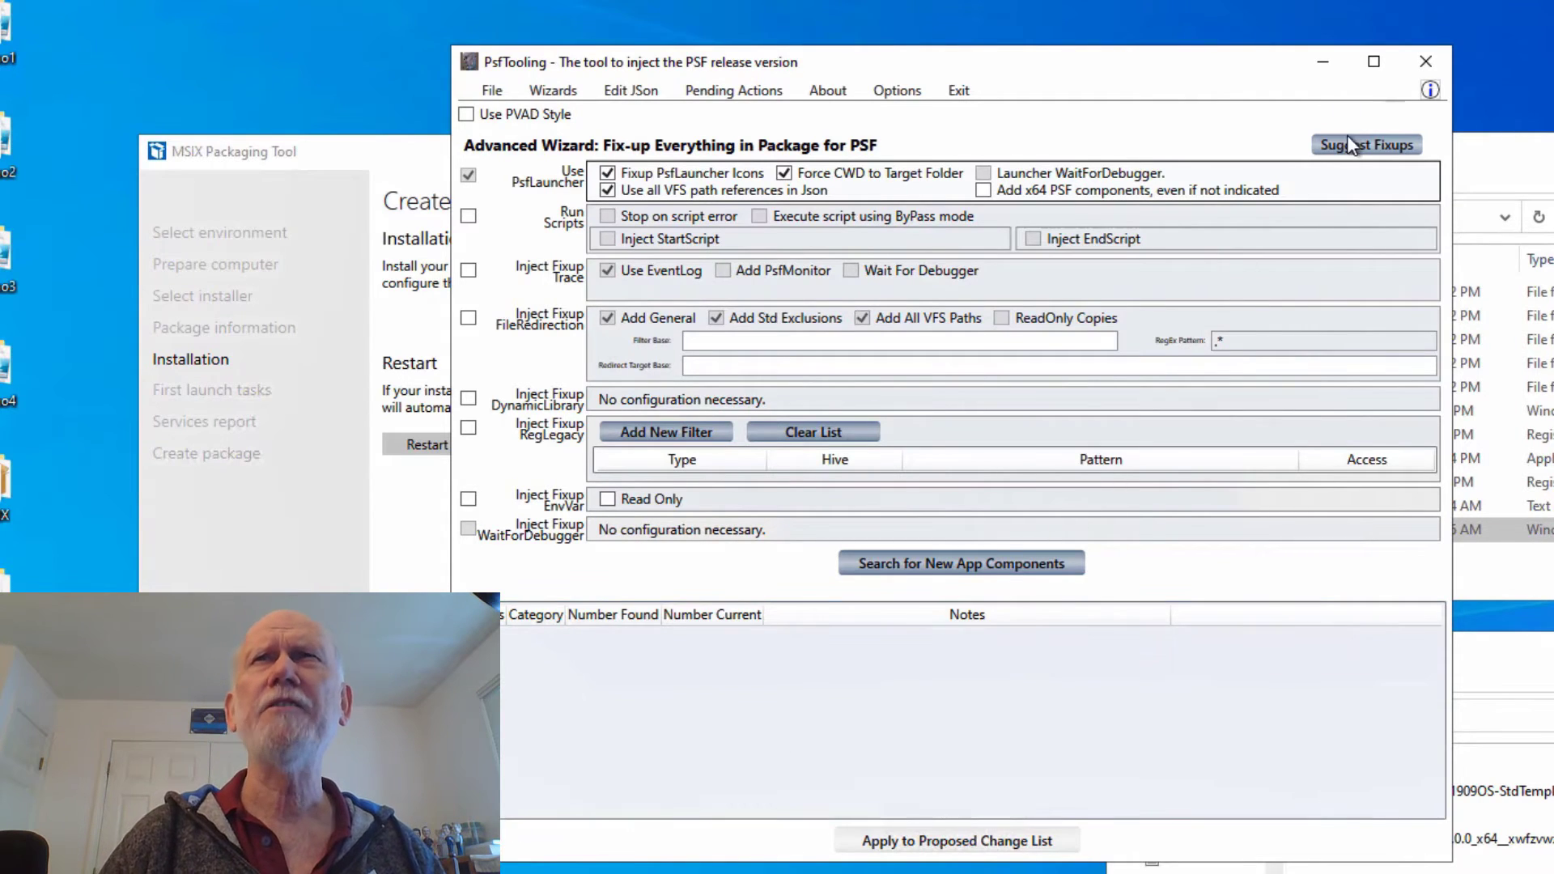
- Check the suggested fixups for the installed app, close the report and enable injection of the FileRedirection fixup
click(1349, 144)
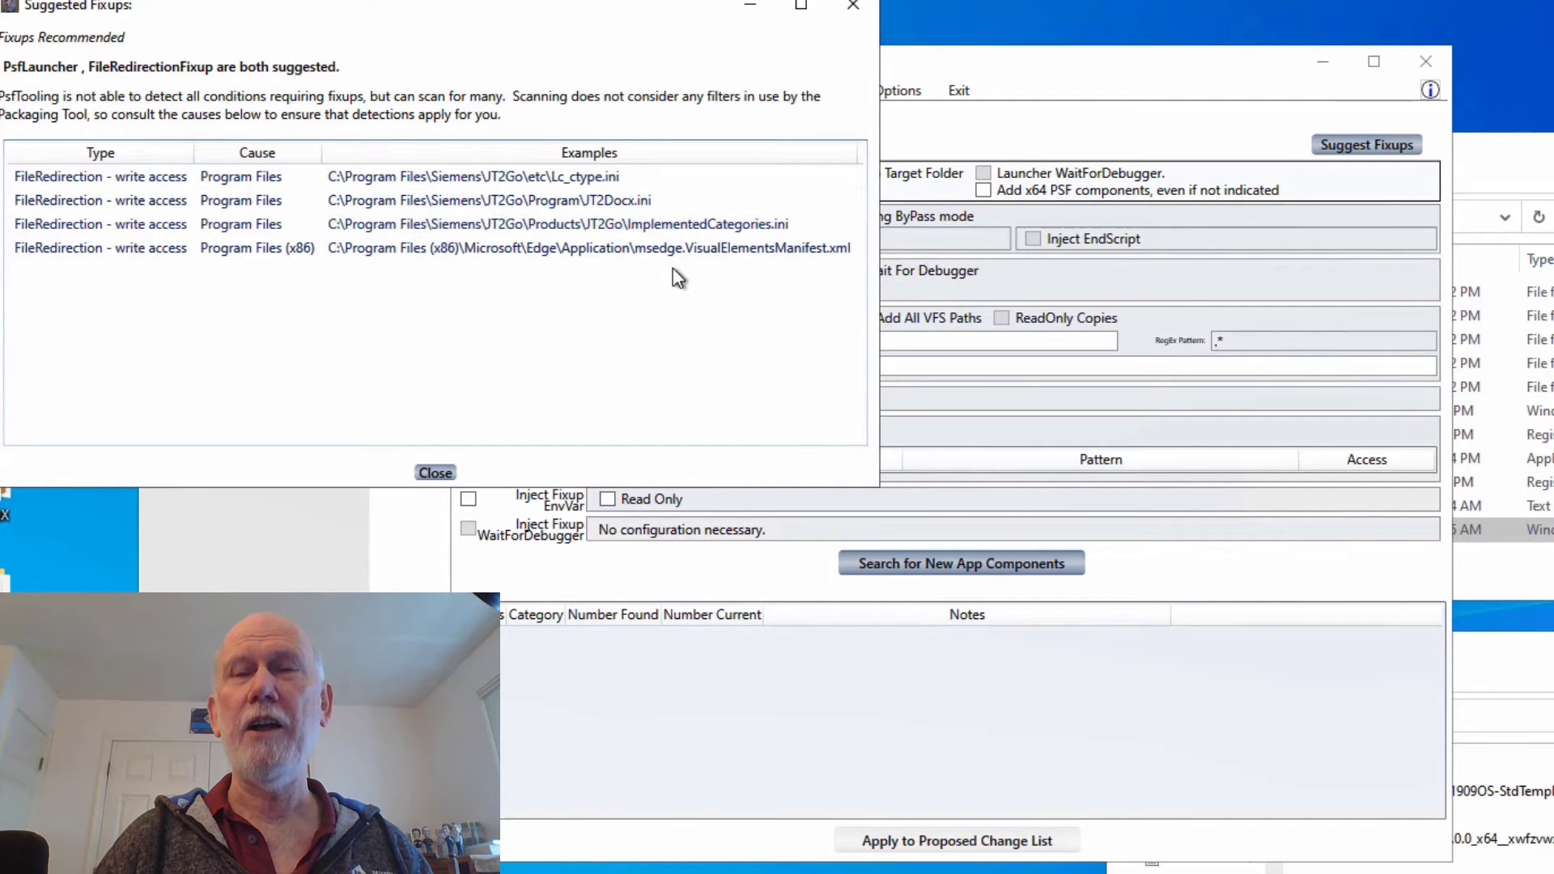
click(435, 474)
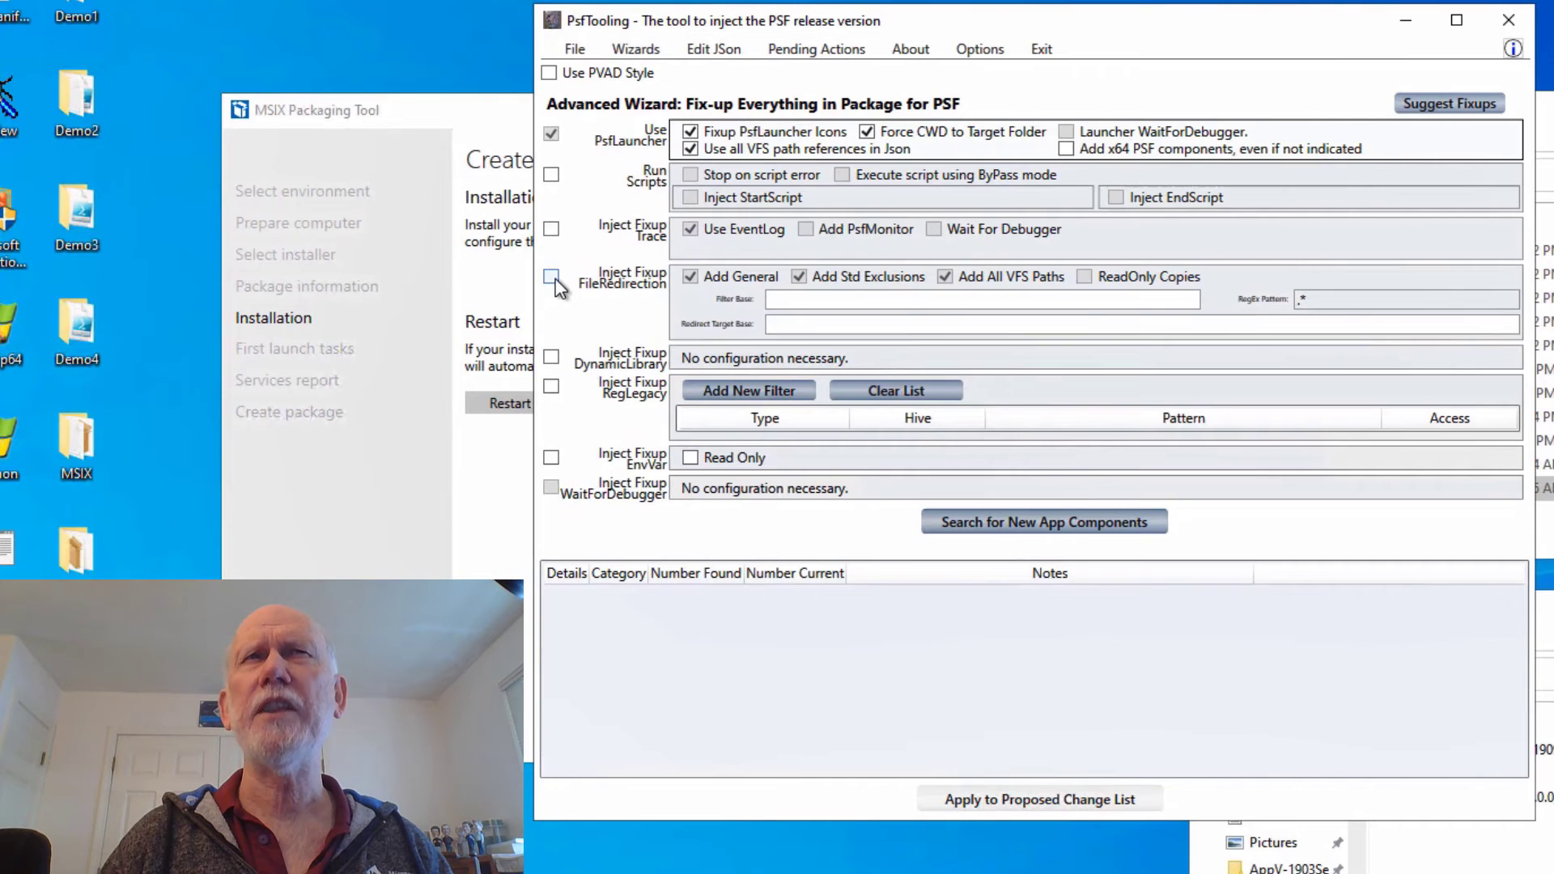
click(469, 317)
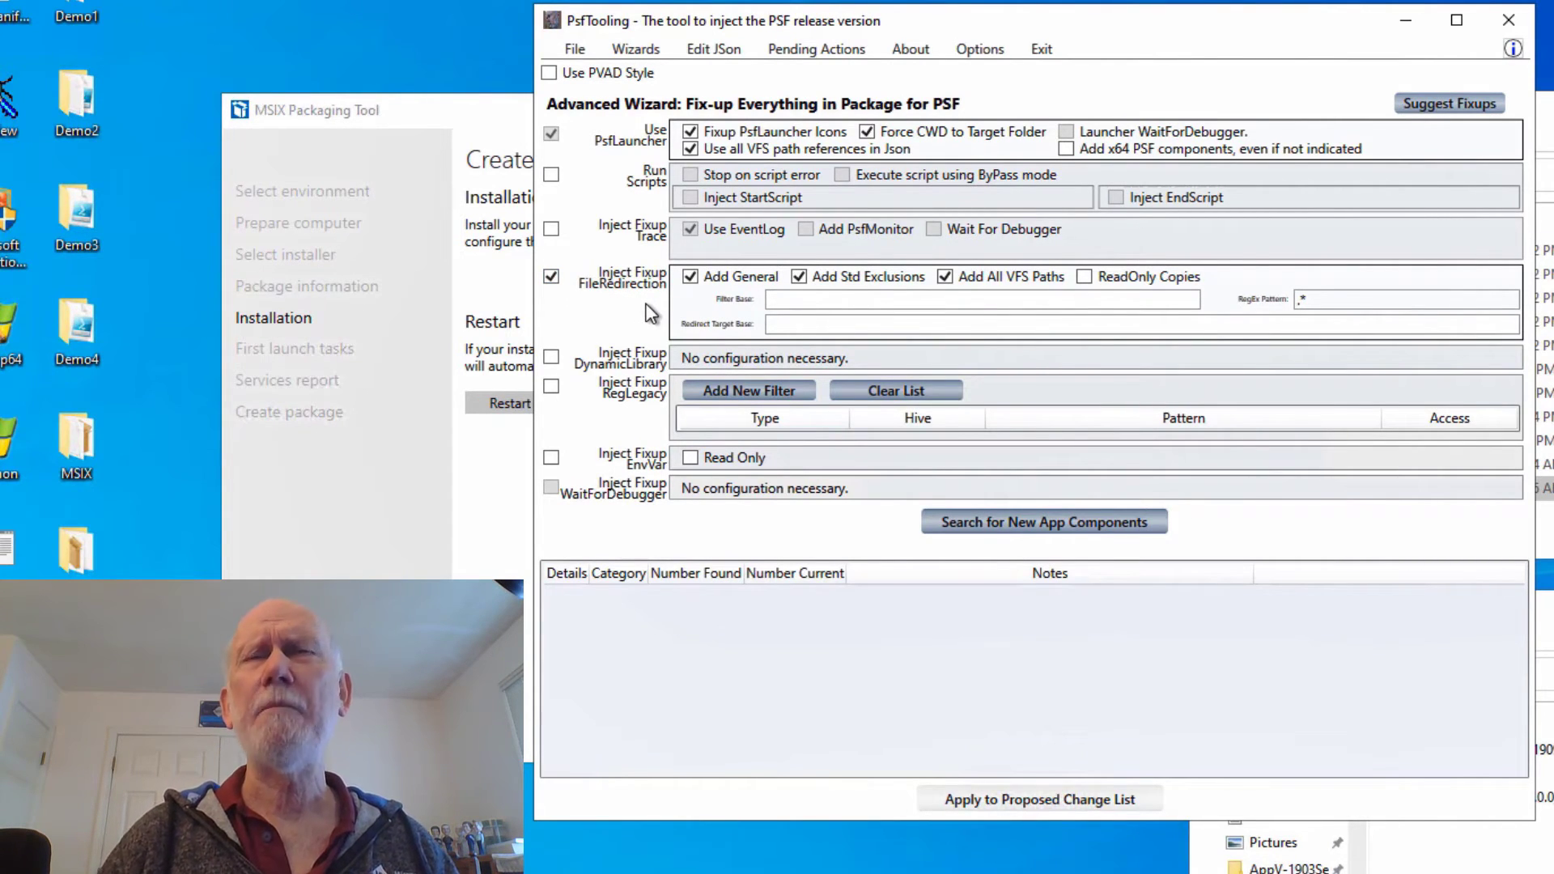
- Enable injection of the DynamicLibrary fixup and search for new app components
click(551, 357)
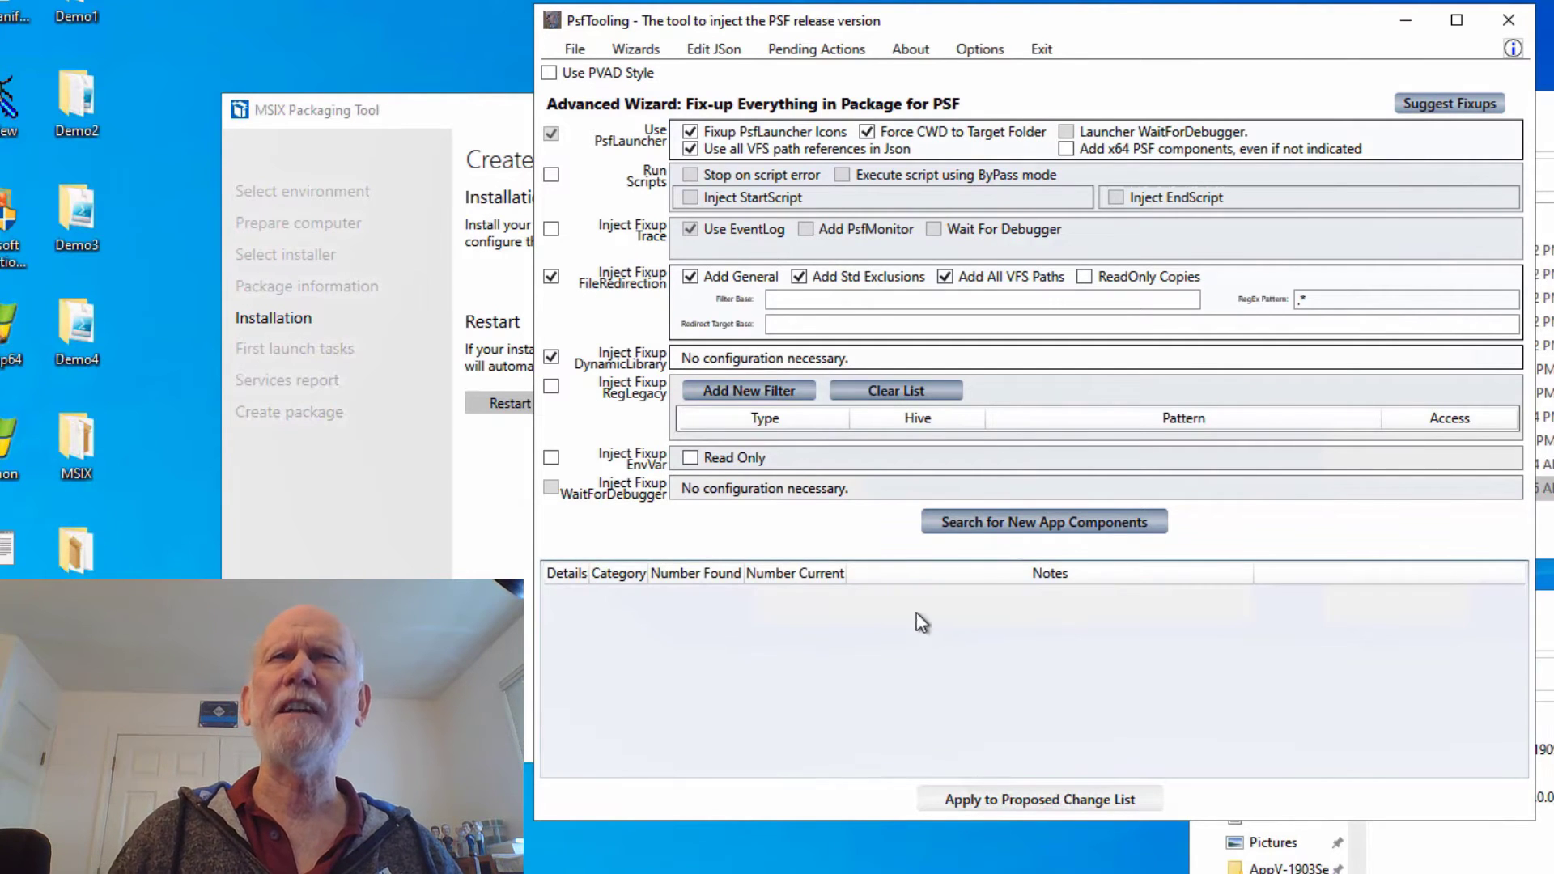
click(1009, 521)
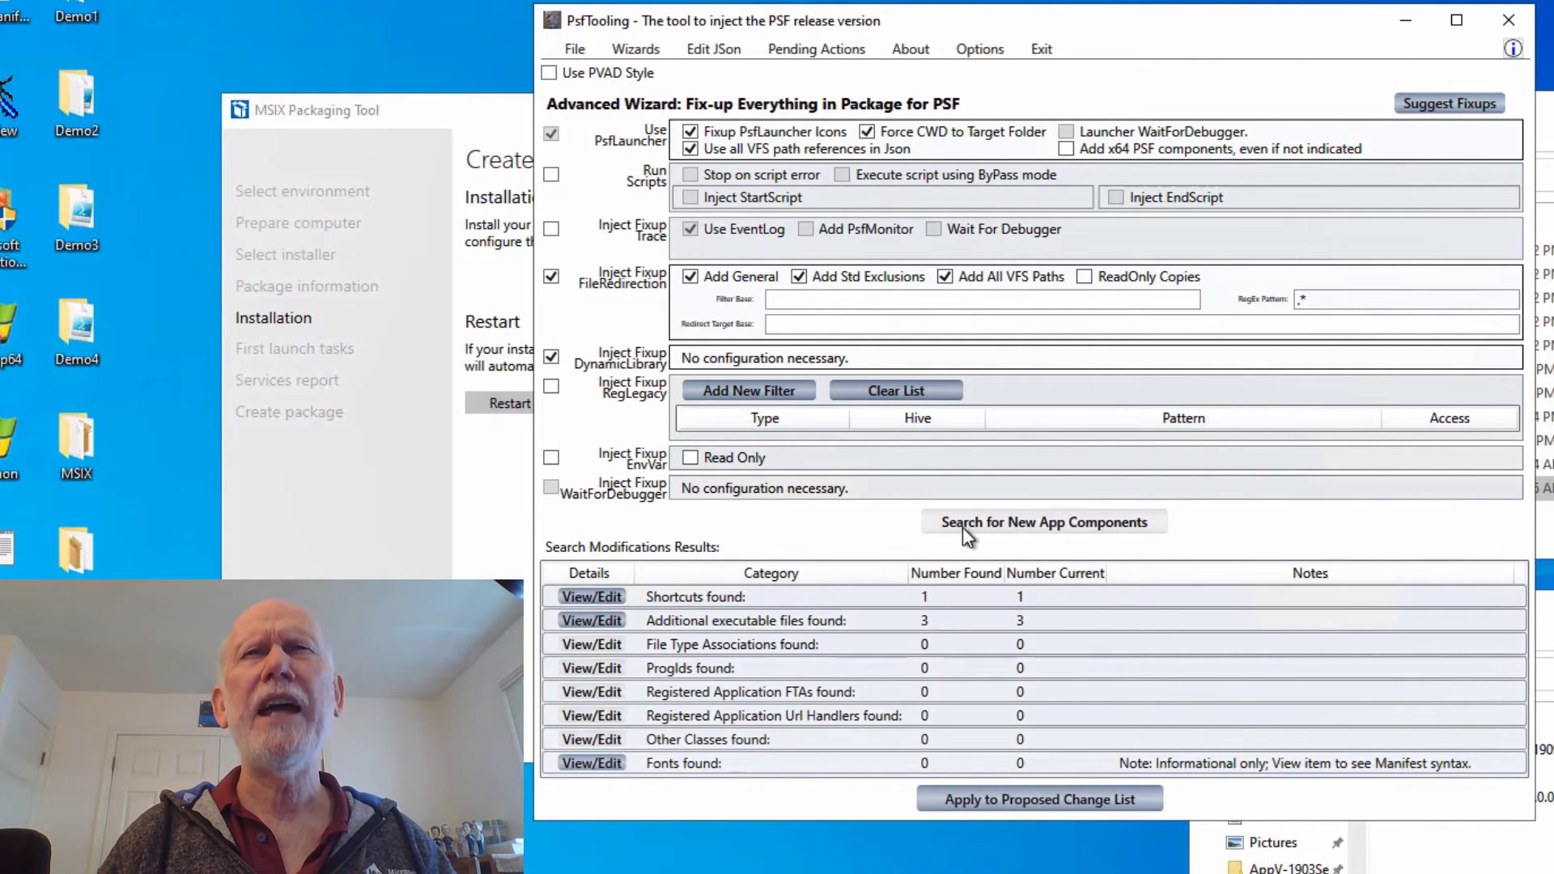
- Review the existing and modified definitions of the found JT2Go shortcut and the list of additional executables
click(594, 597)
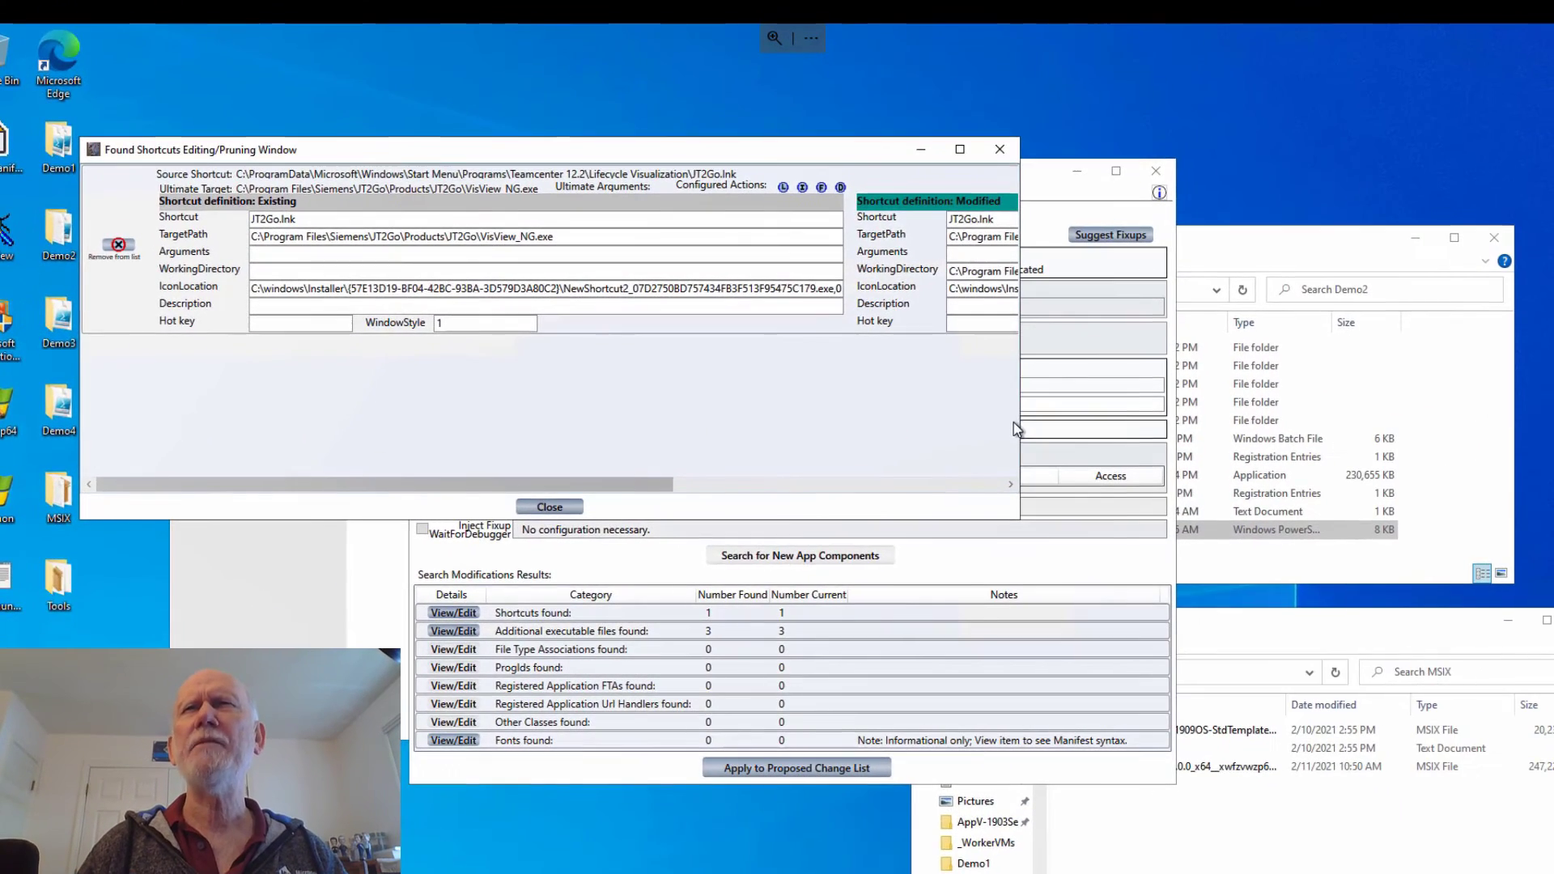
drag(1024, 511, 1551, 508)
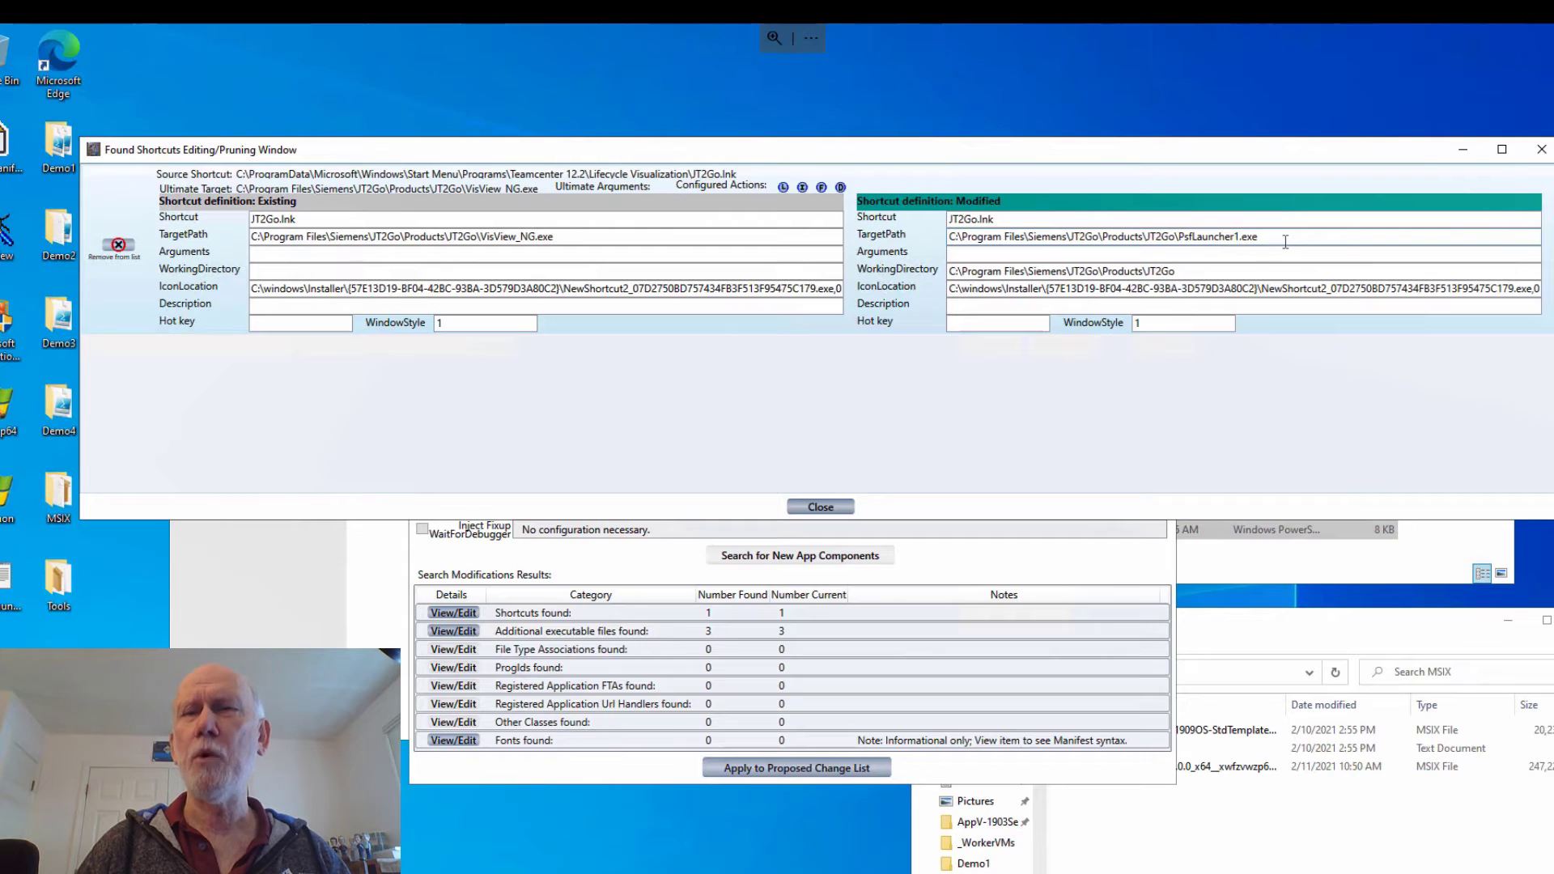
click(820, 508)
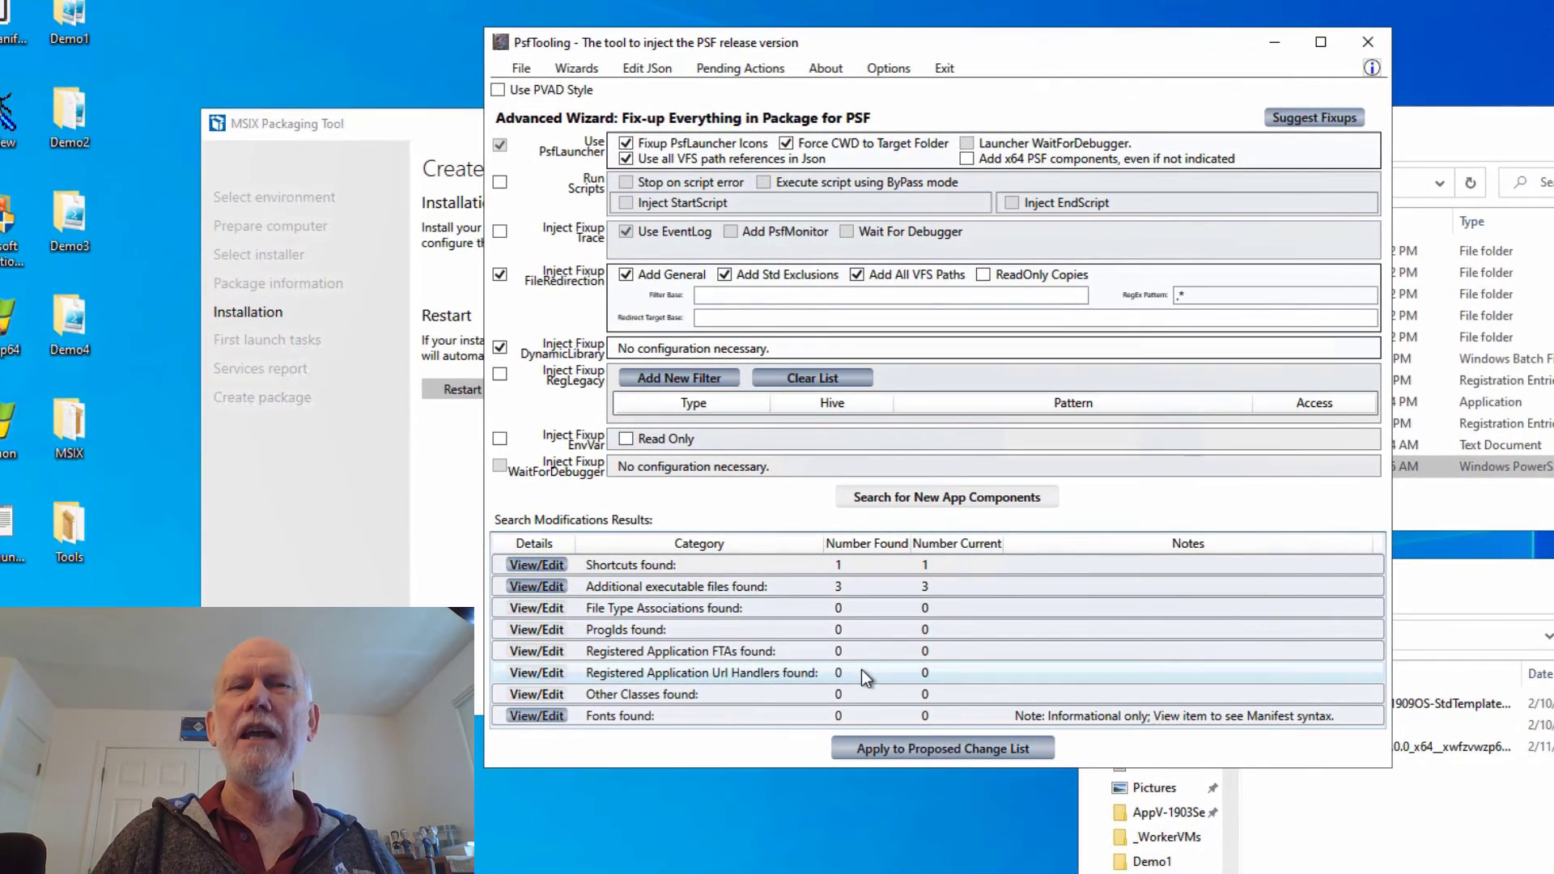
click(536, 586)
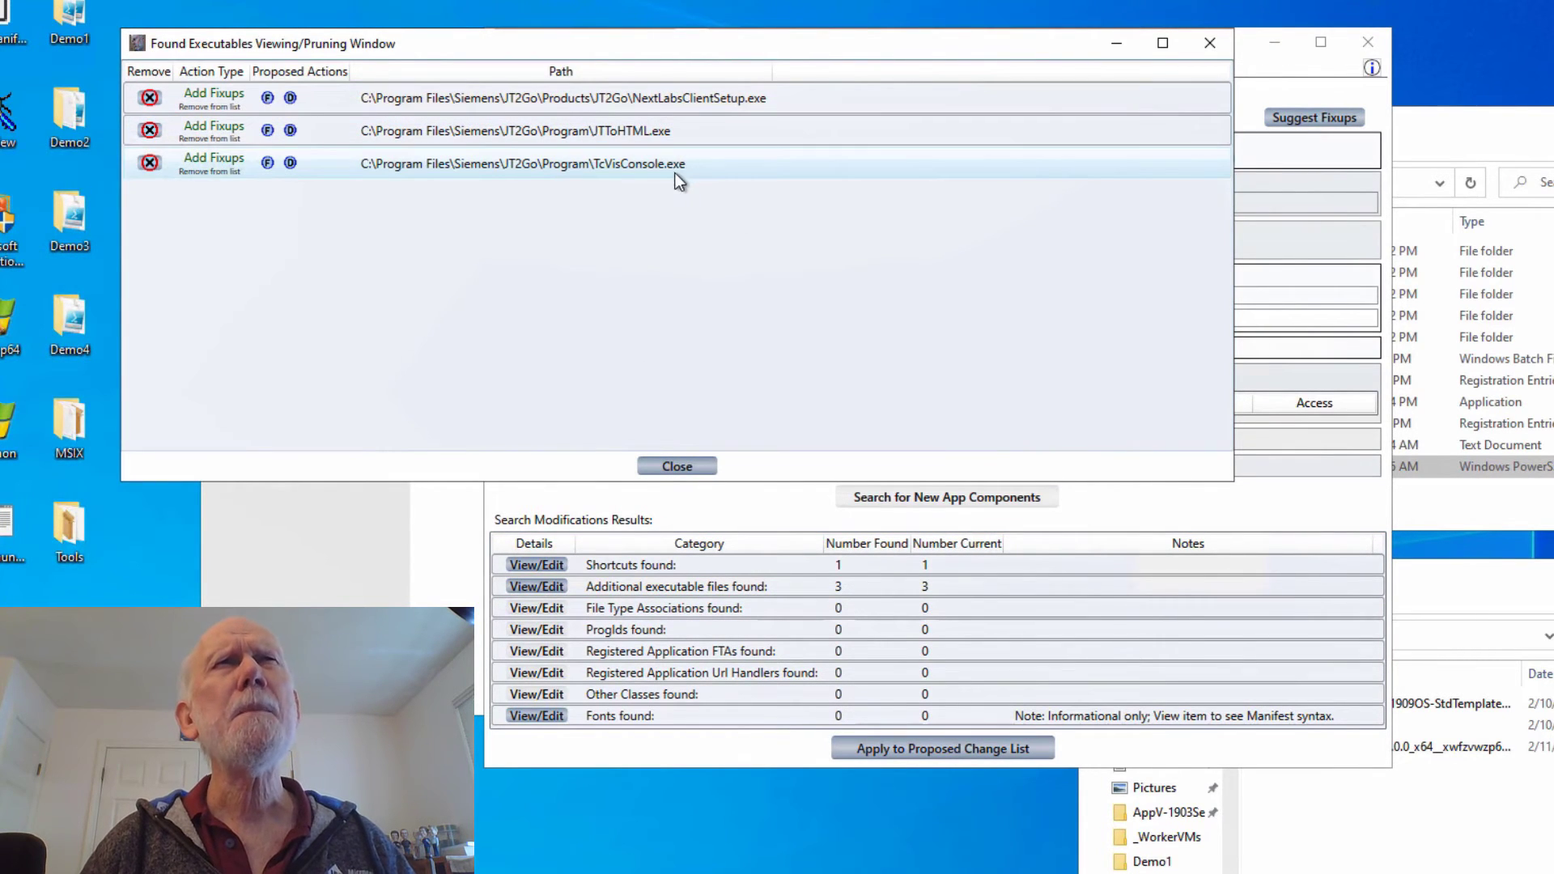
click(678, 467)
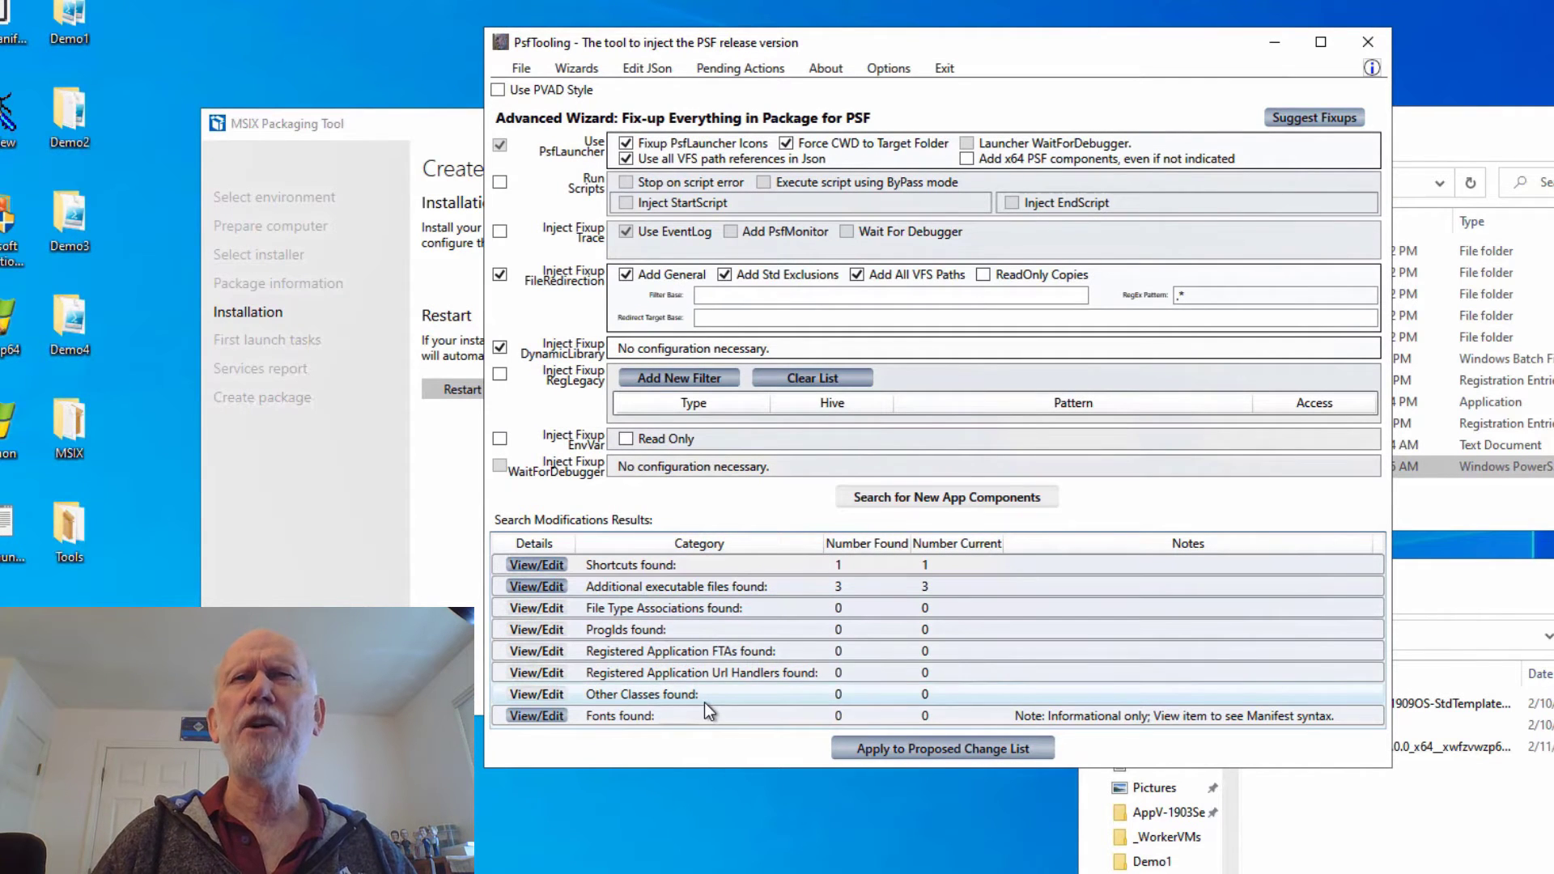
- Apply the selected fixups to the proposed change list and examine the generated config.json
click(926, 750)
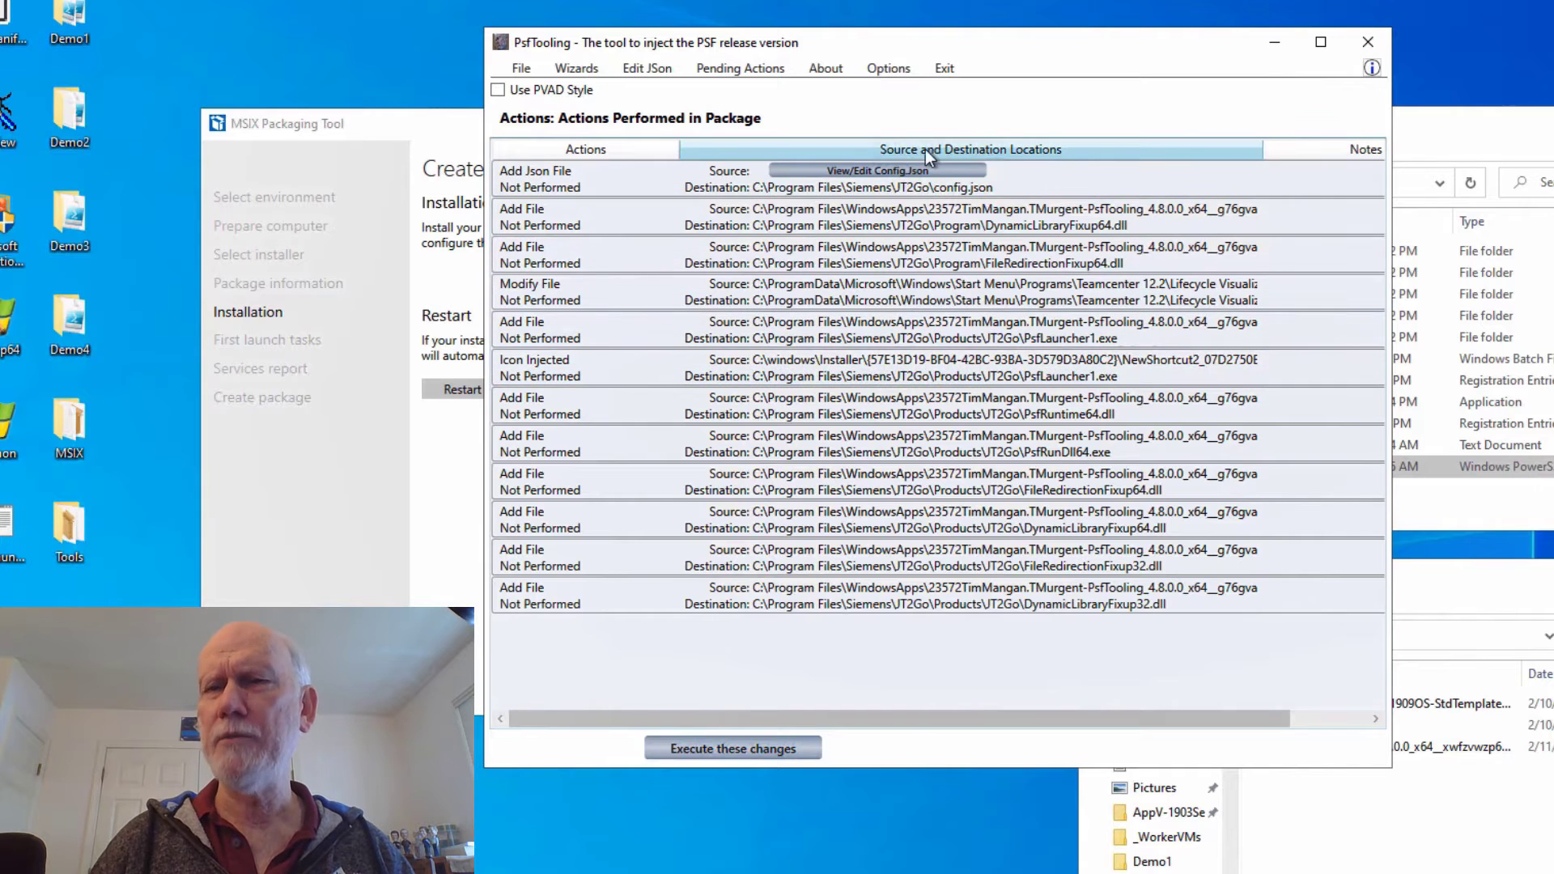
click(906, 172)
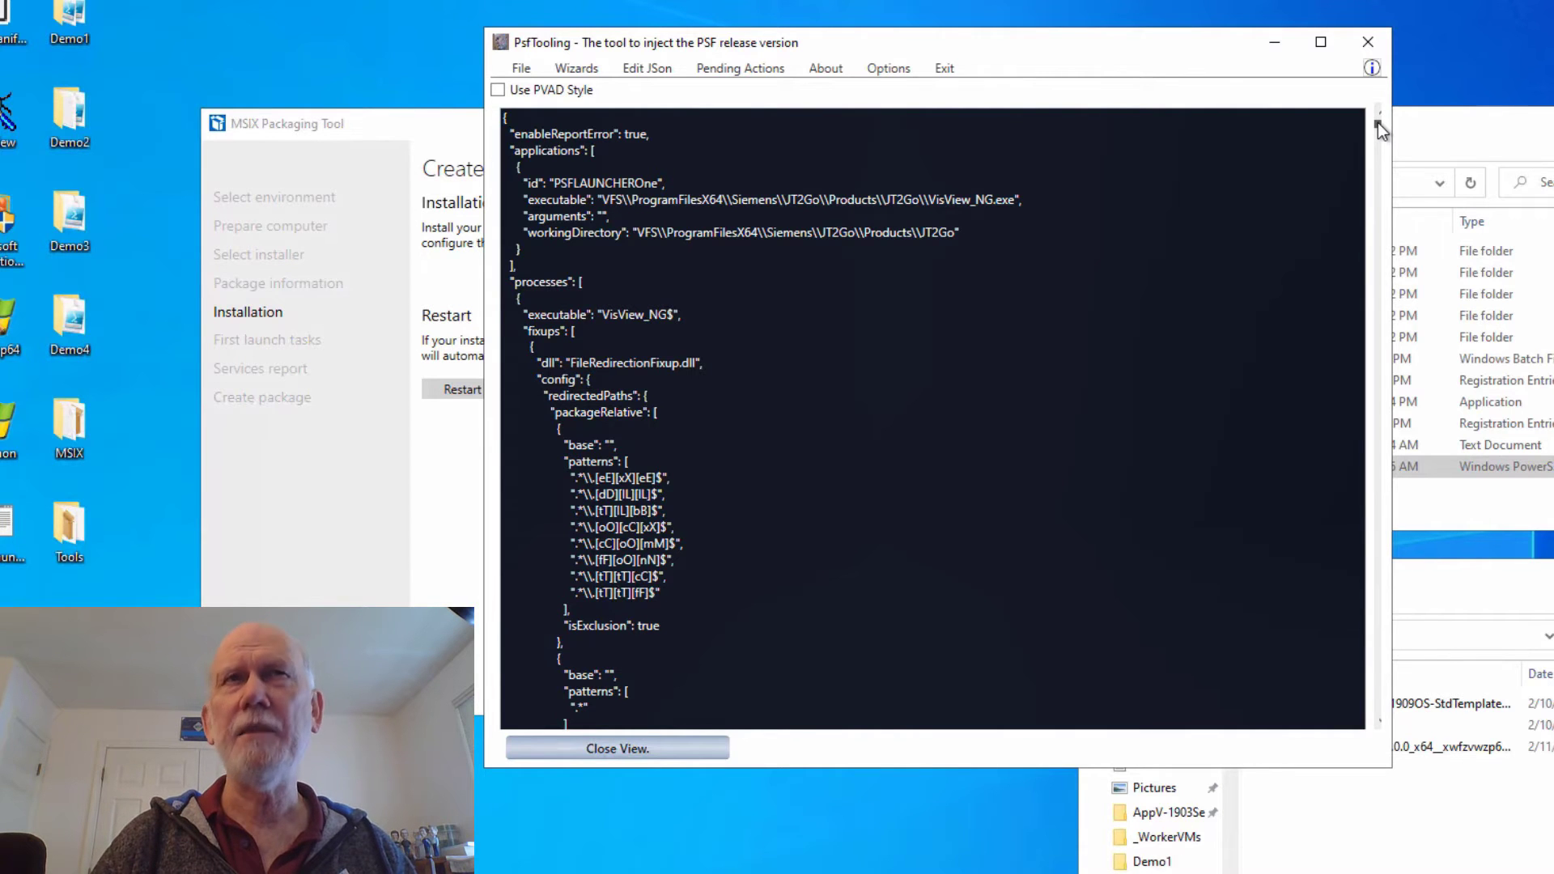
drag(1378, 123, 1373, 365)
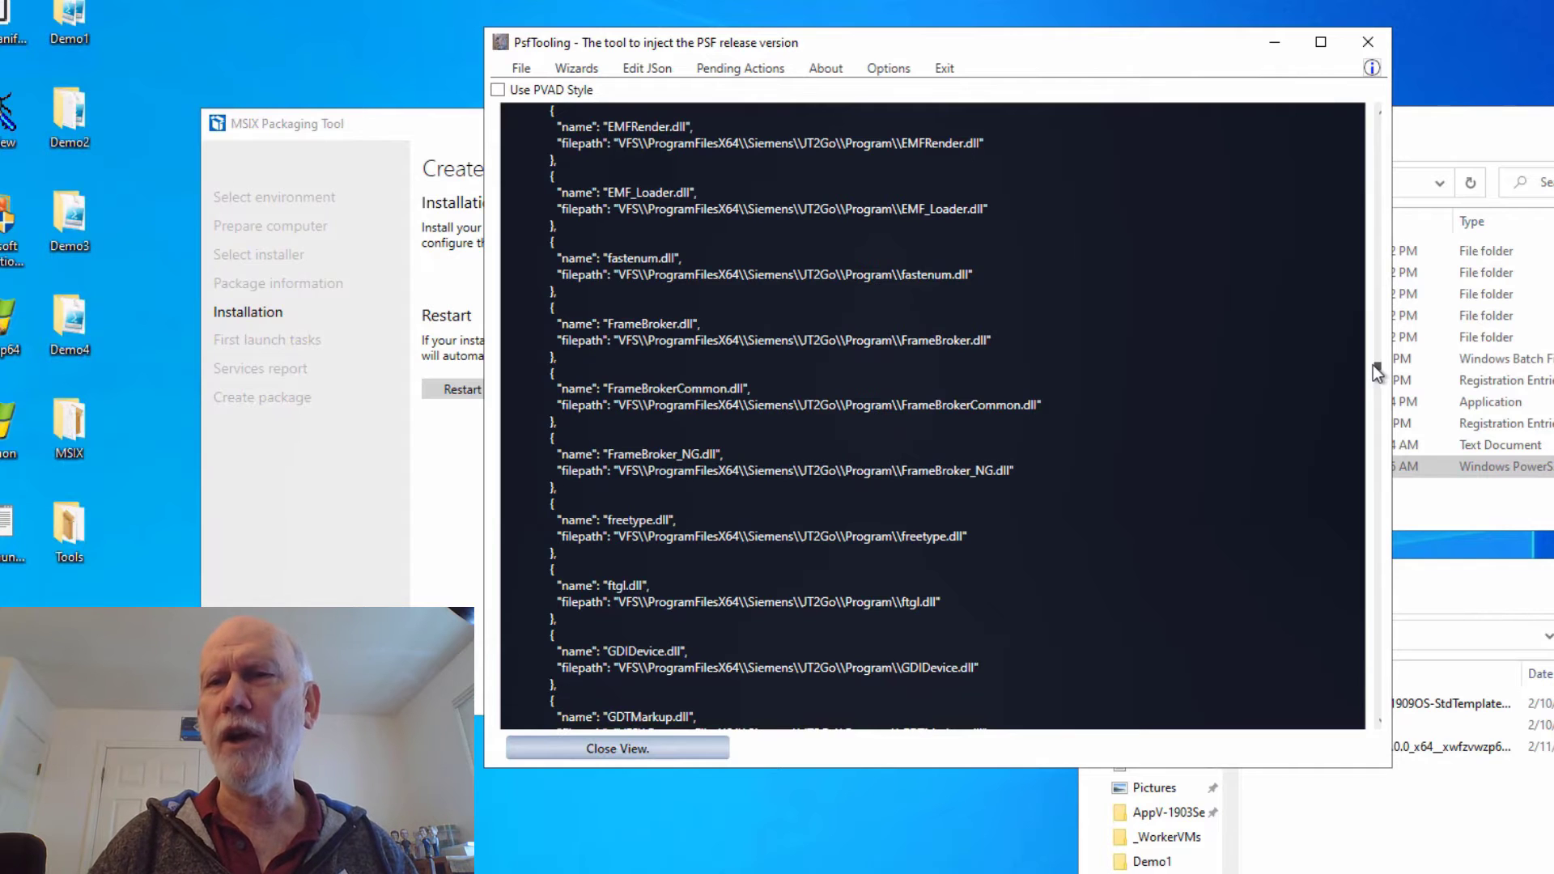
click(664, 750)
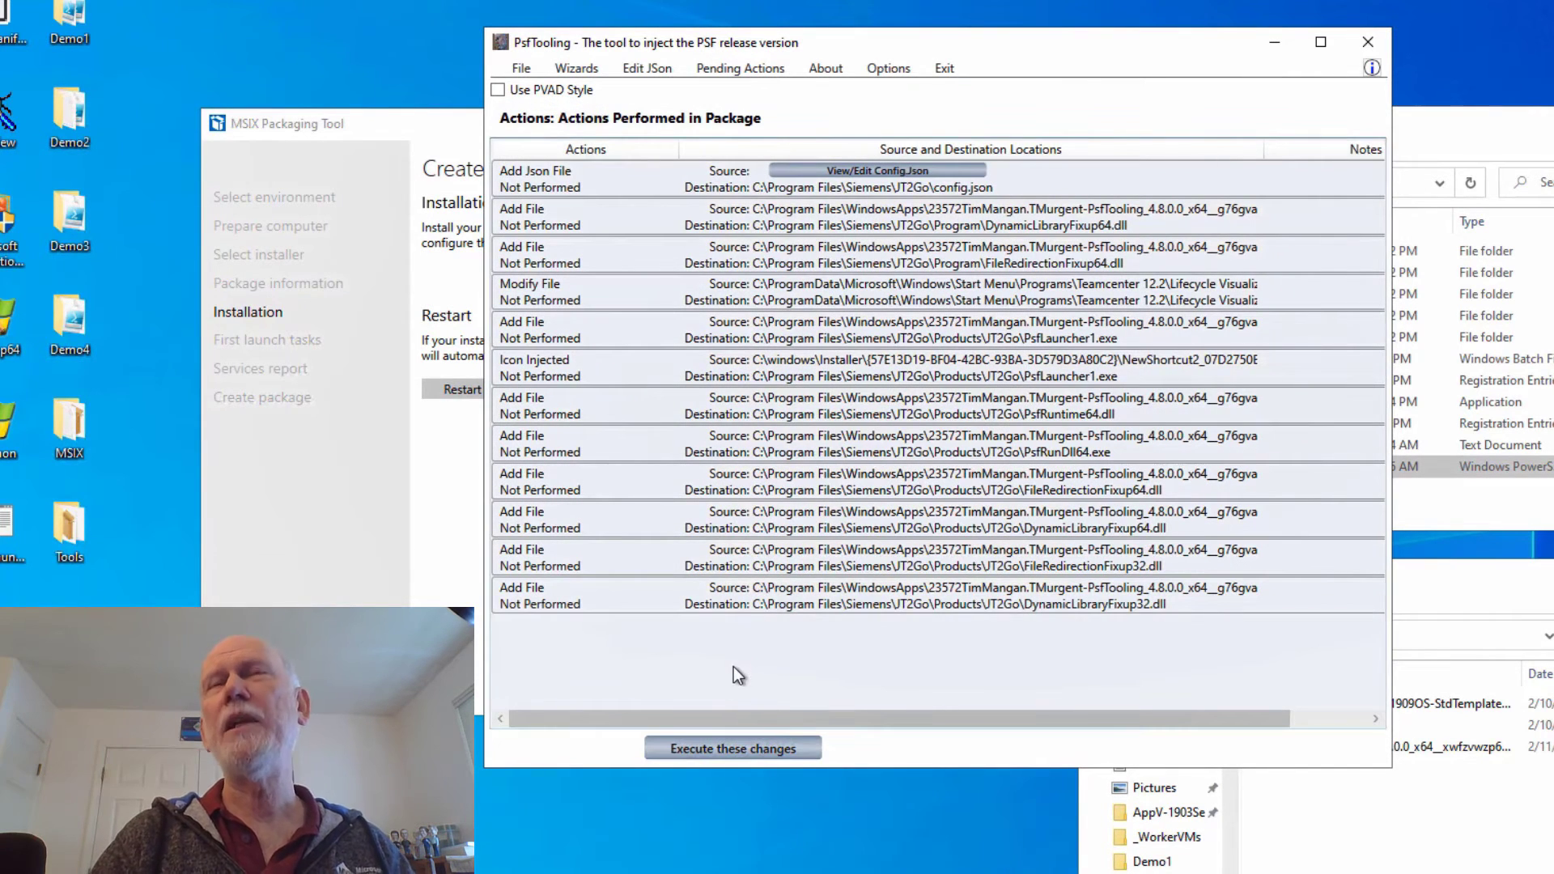
- Execute the proposed changes, close PsfTooling and return to the MSIX Packaging Tool
click(744, 749)
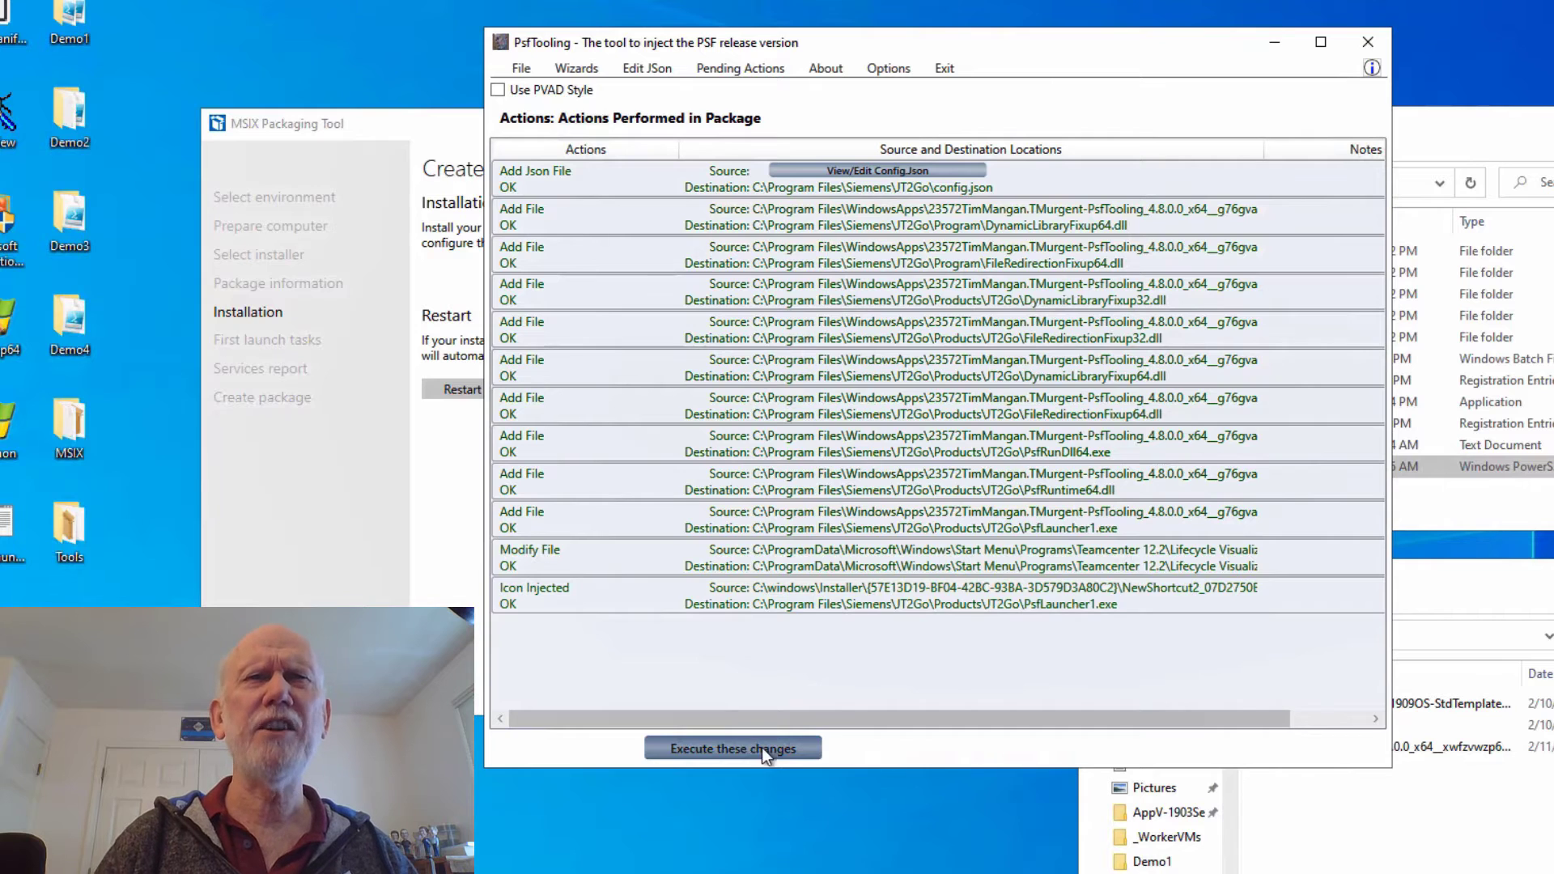
click(1368, 44)
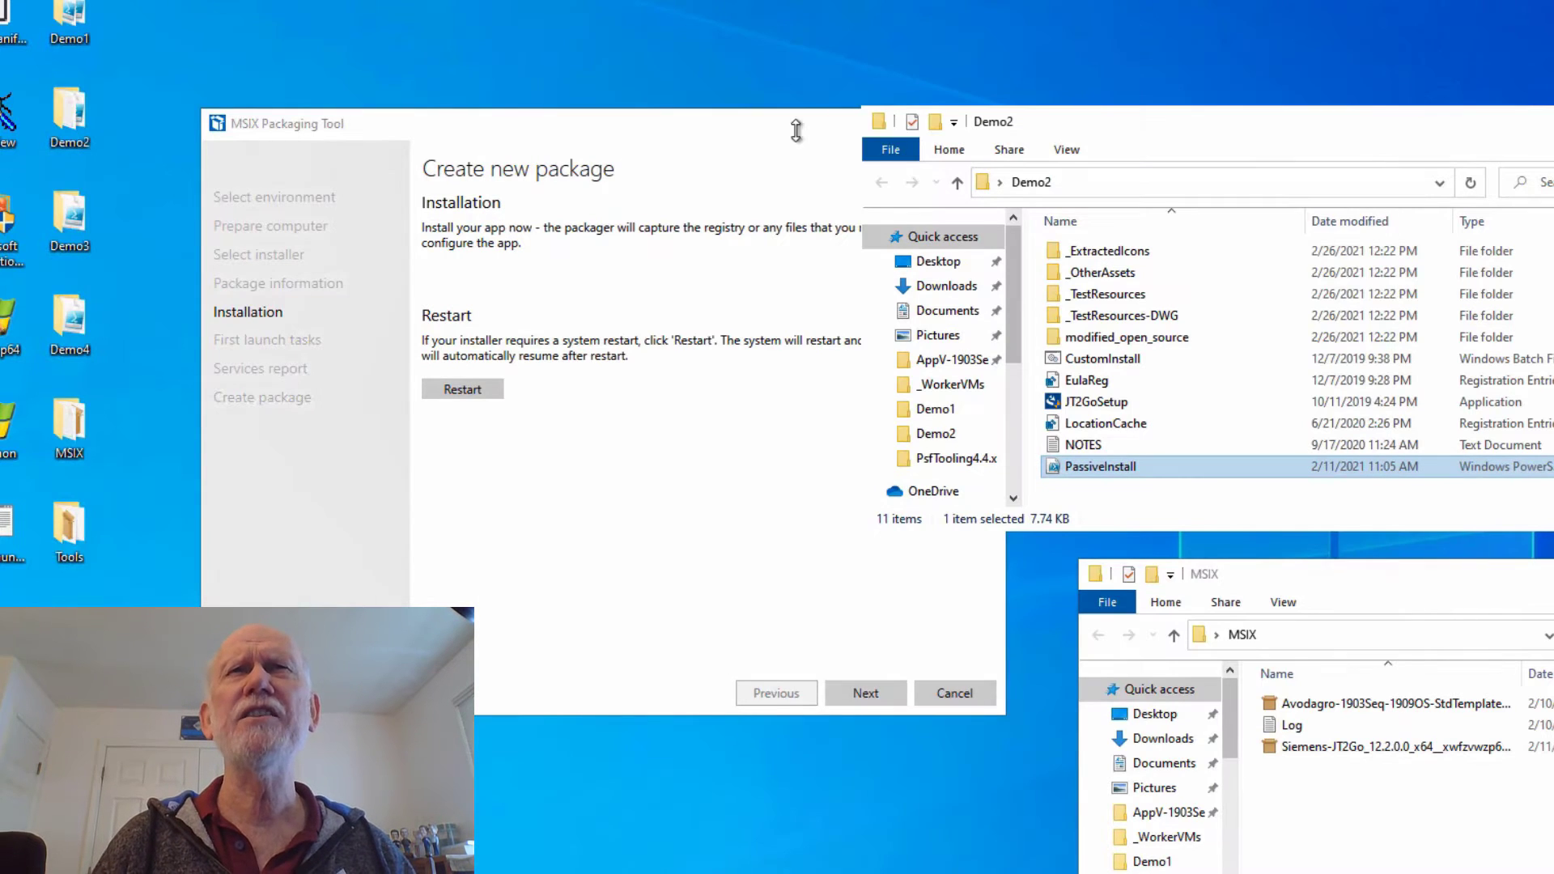
click(604, 532)
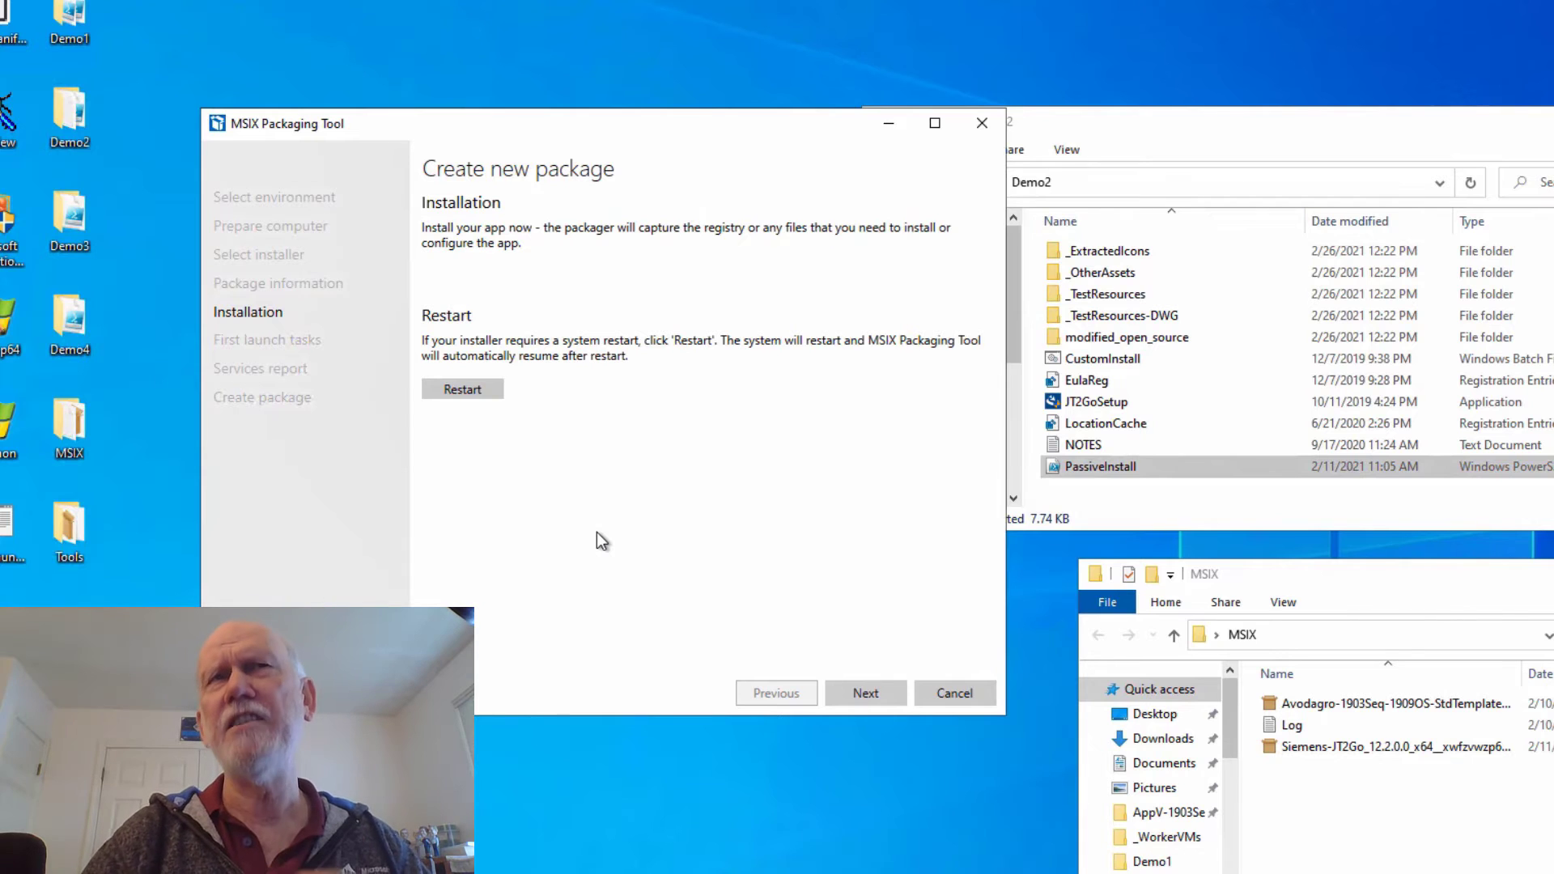
- Proceed past the installation and first launch tasks, keeping PsfLauncher1.exe as entry point, and confirm that capturing is done
click(864, 693)
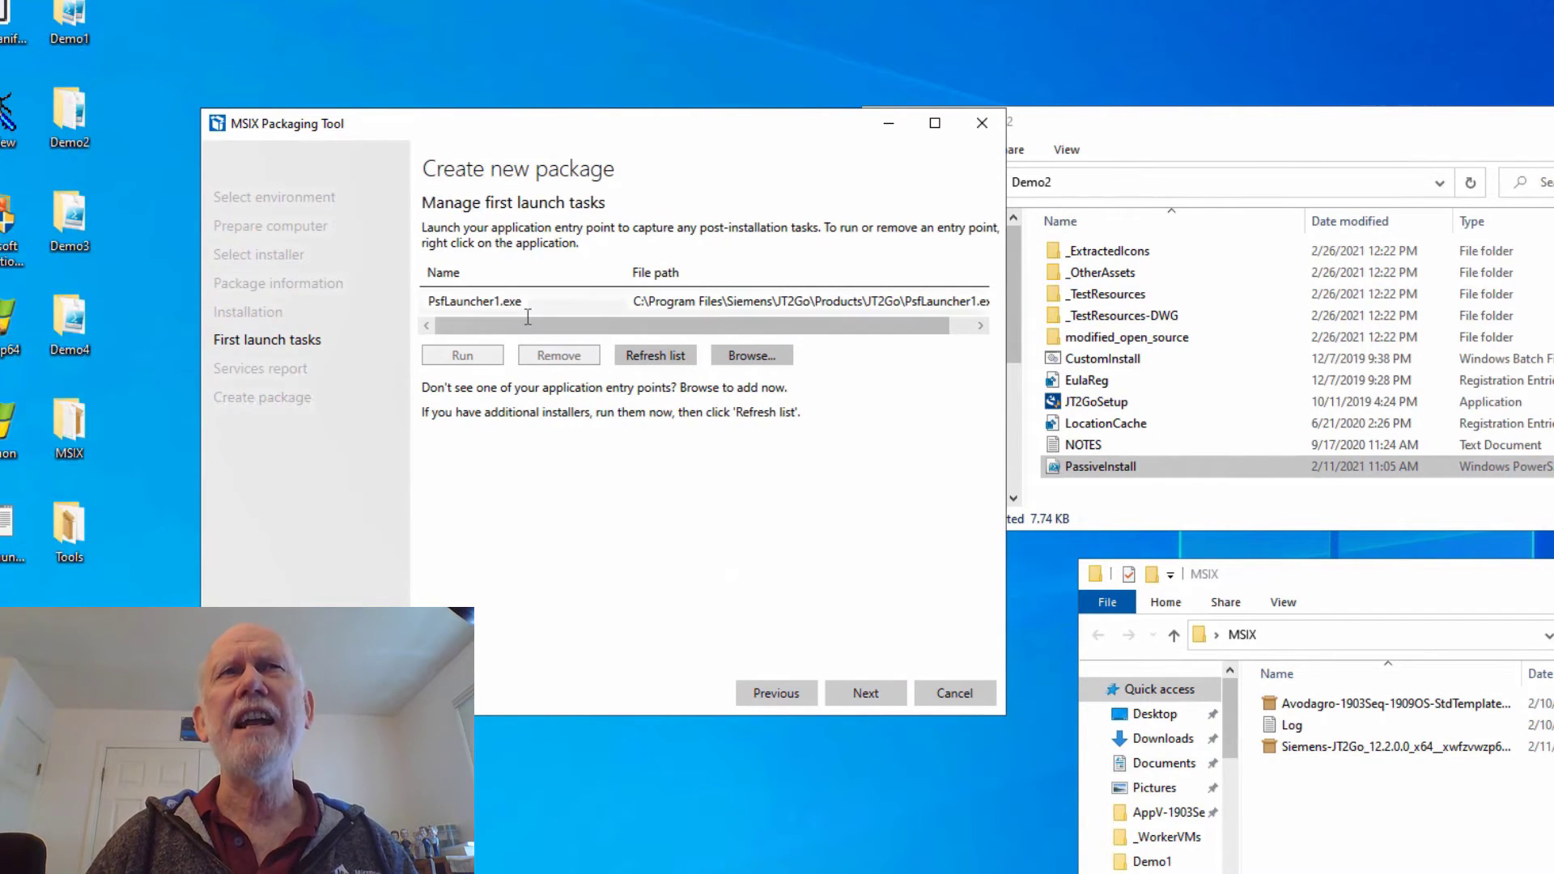
click(872, 698)
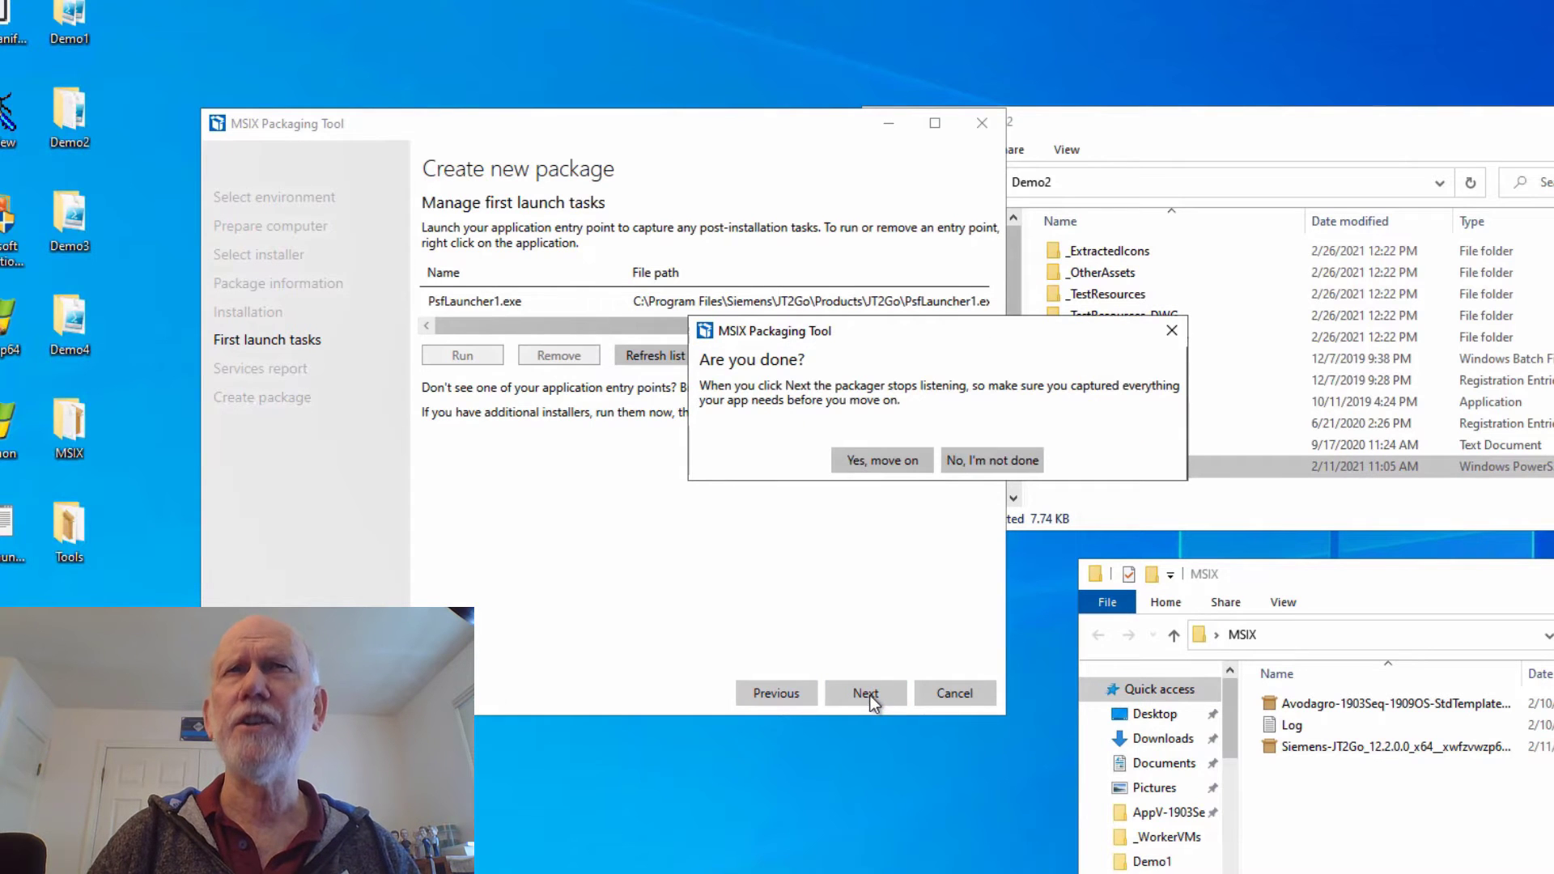
click(867, 458)
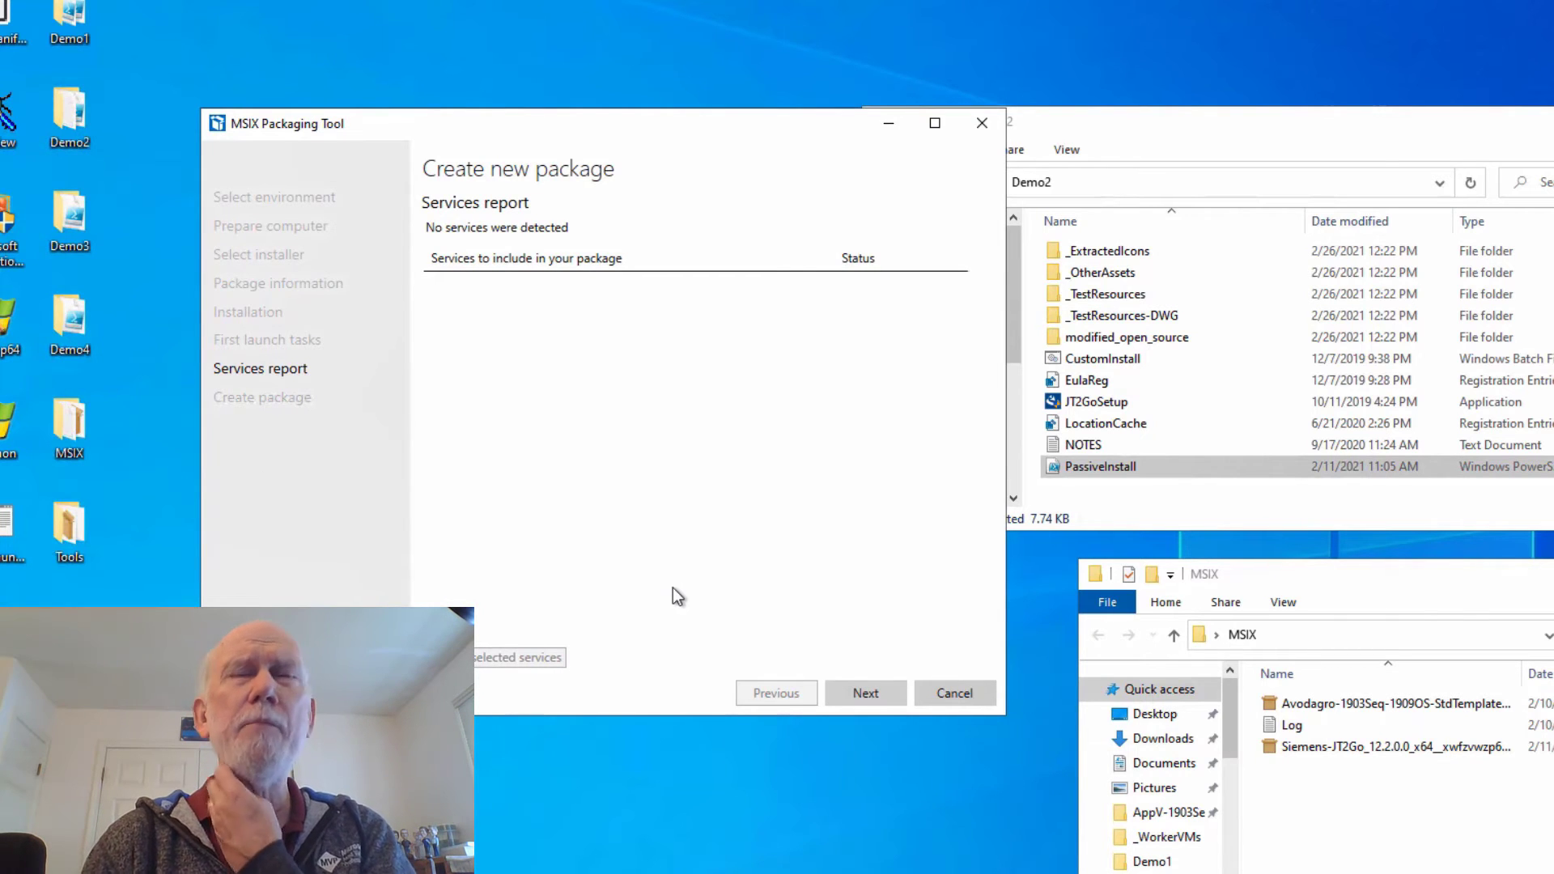
- Skip the services report, create the package on the Desktop and dismiss the completion dialog
click(867, 693)
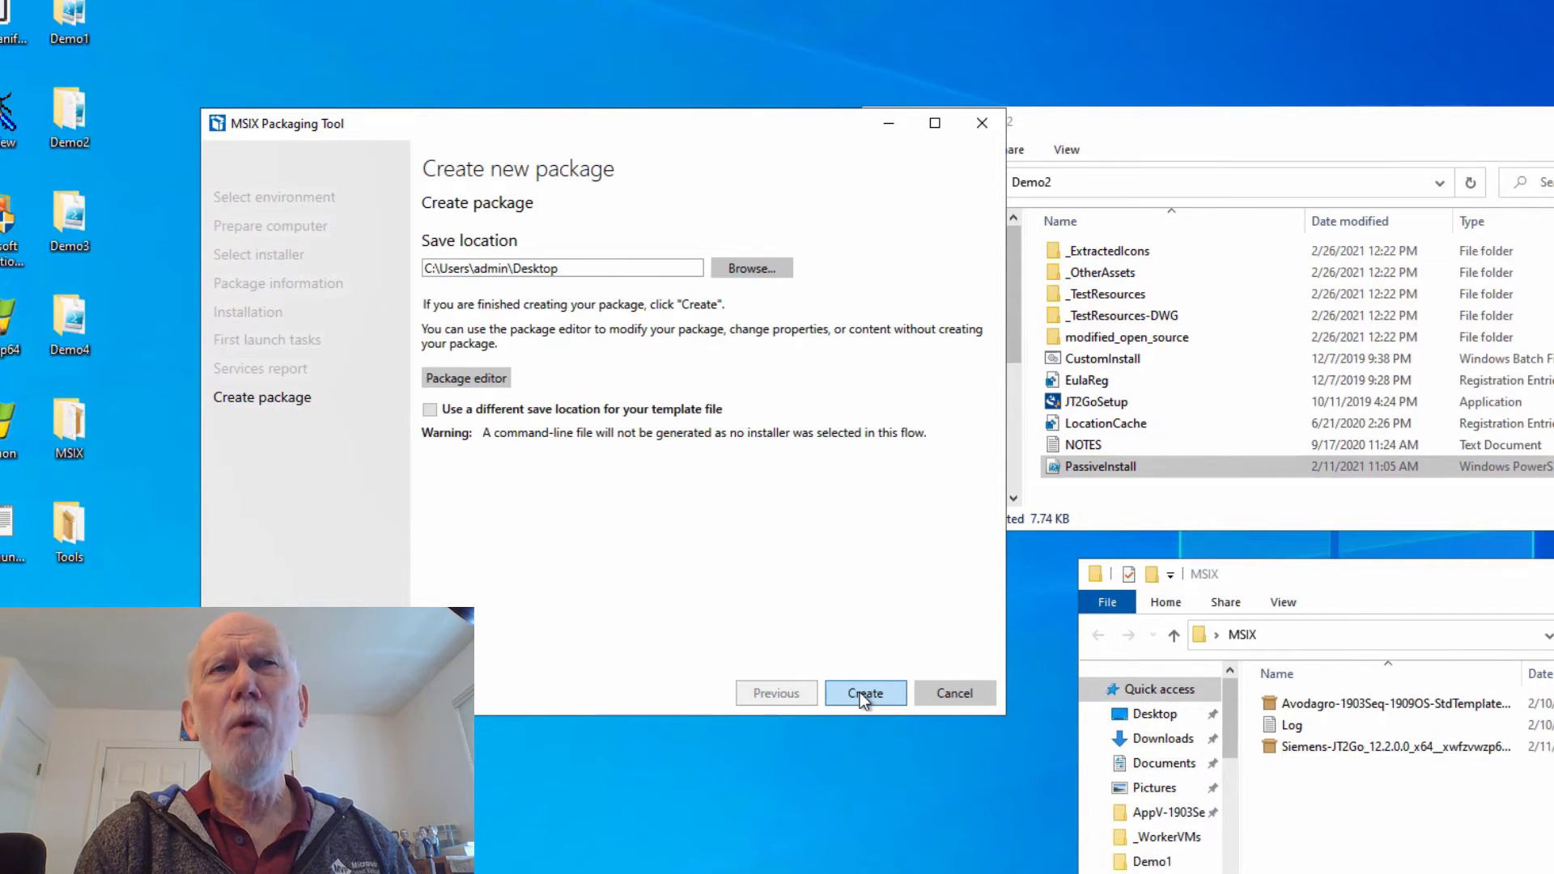
click(860, 692)
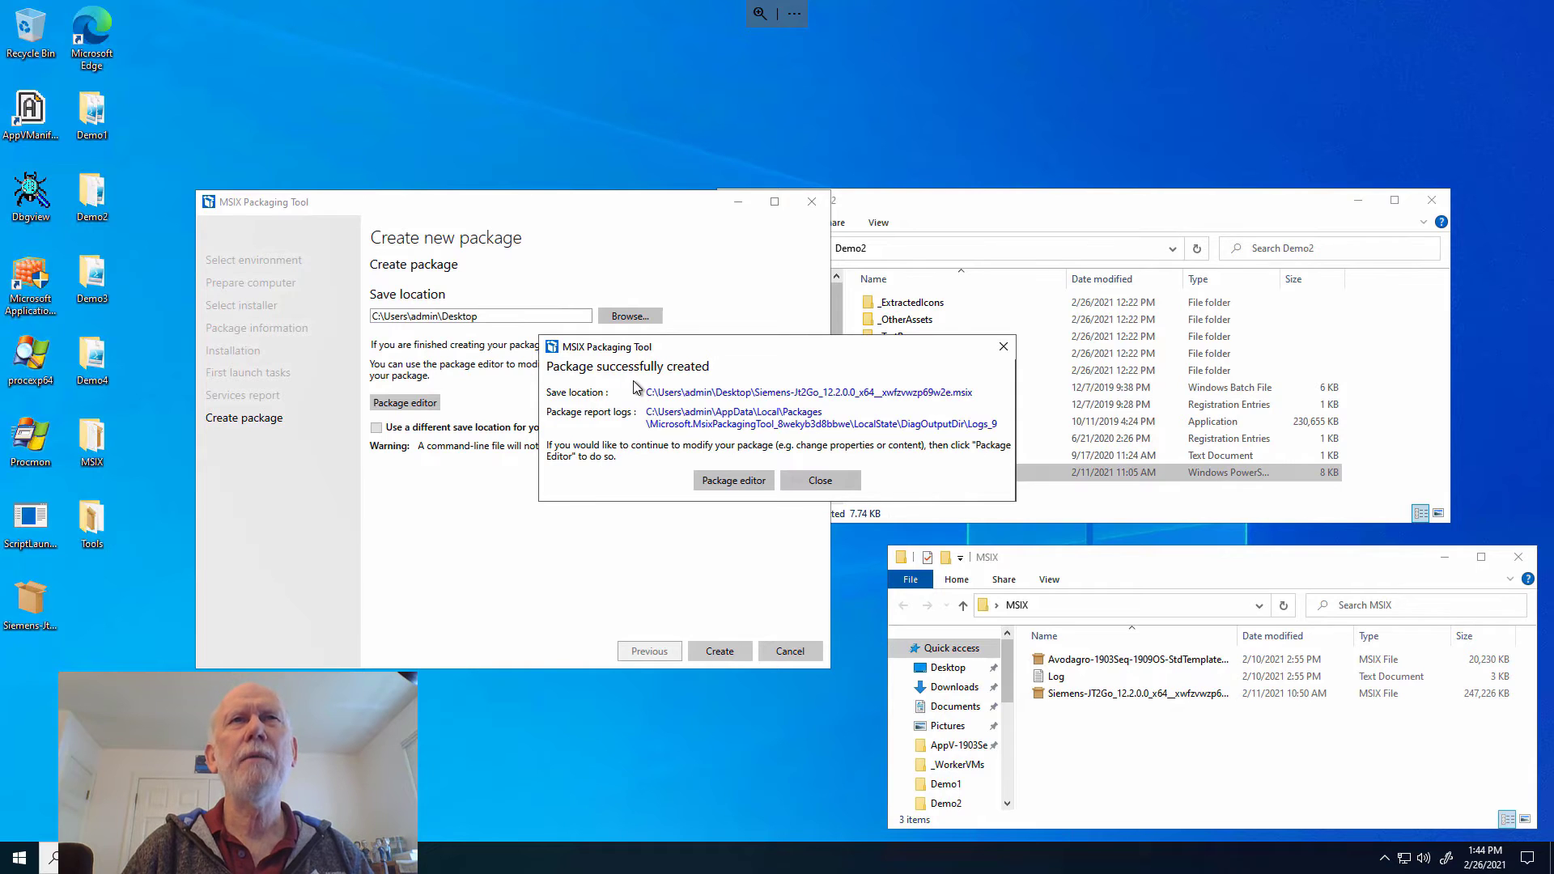
click(820, 481)
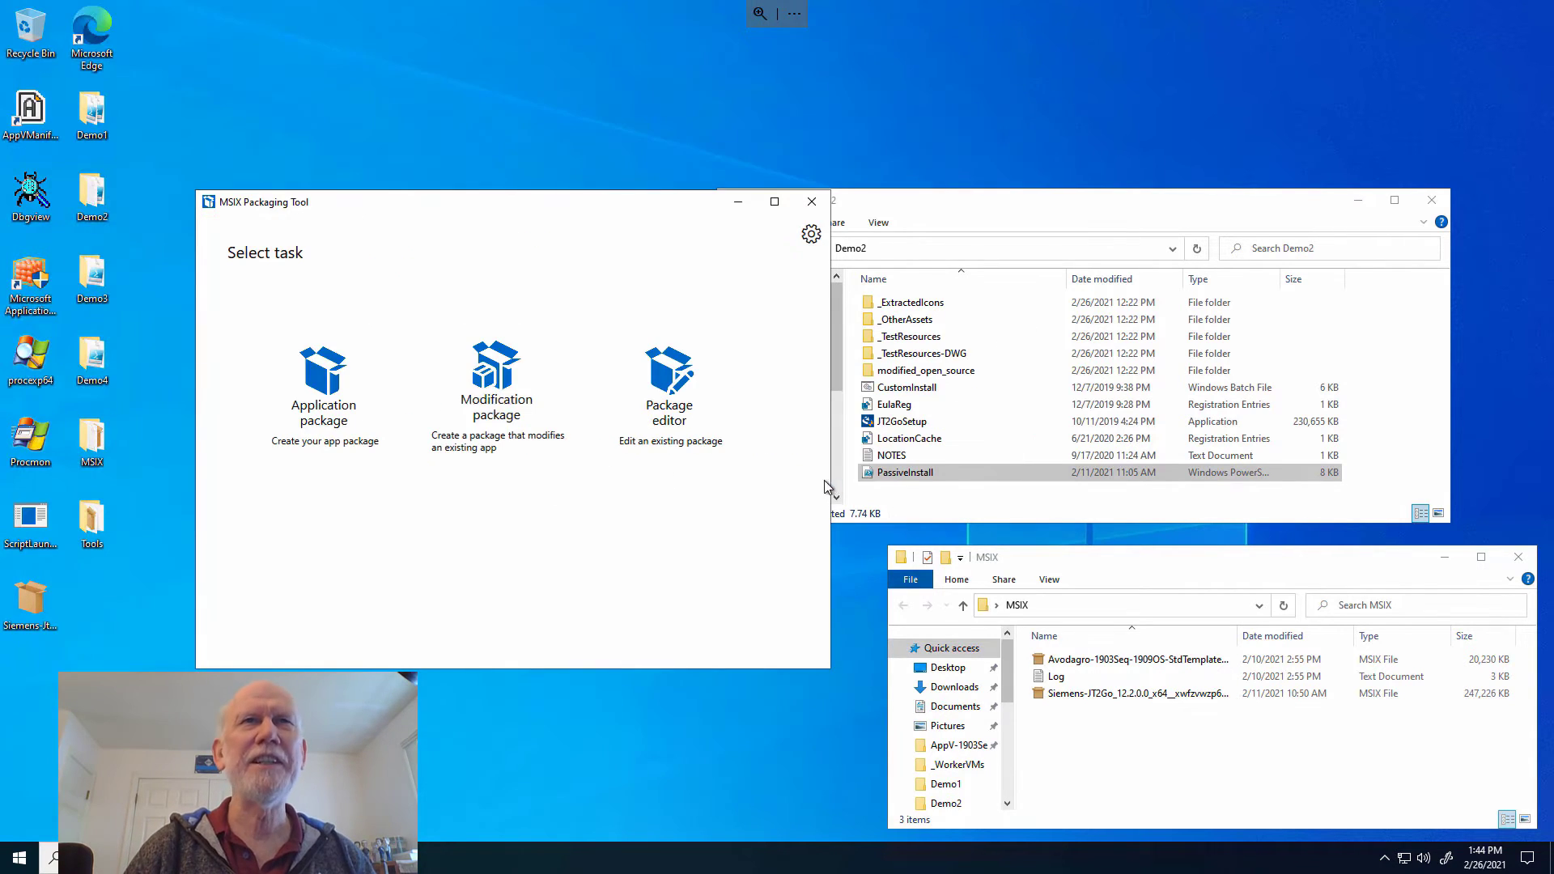
- Replace the old Siemens-JT2Go package in the MSIX folder with the new one from the Desktop and close the MSIX Packaging Tool
click(1156, 696)
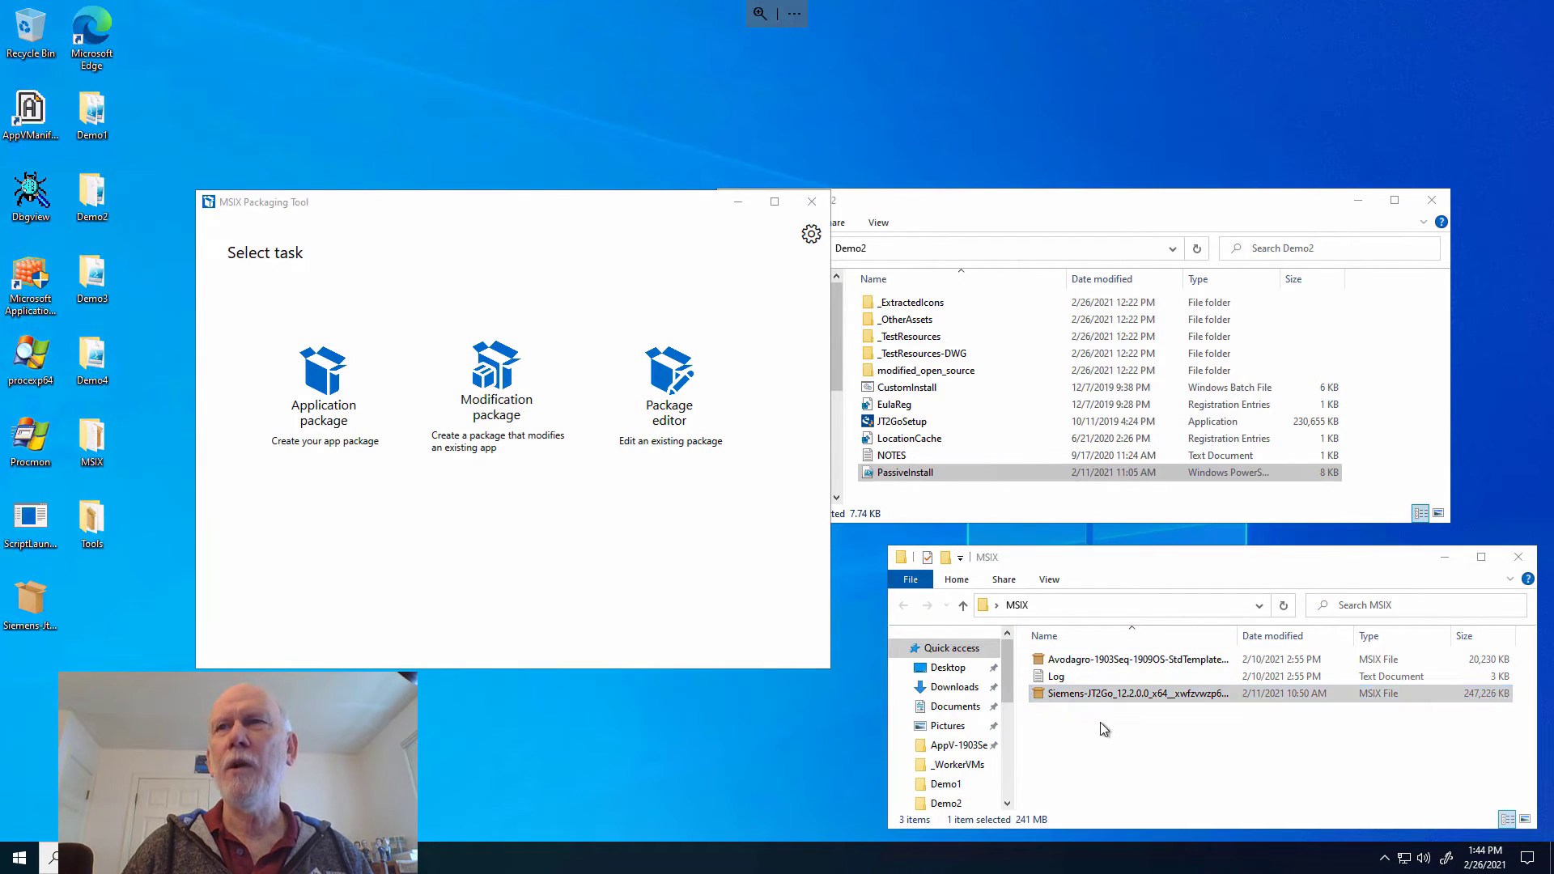
key(Delete)
drag(24, 609, 1043, 732)
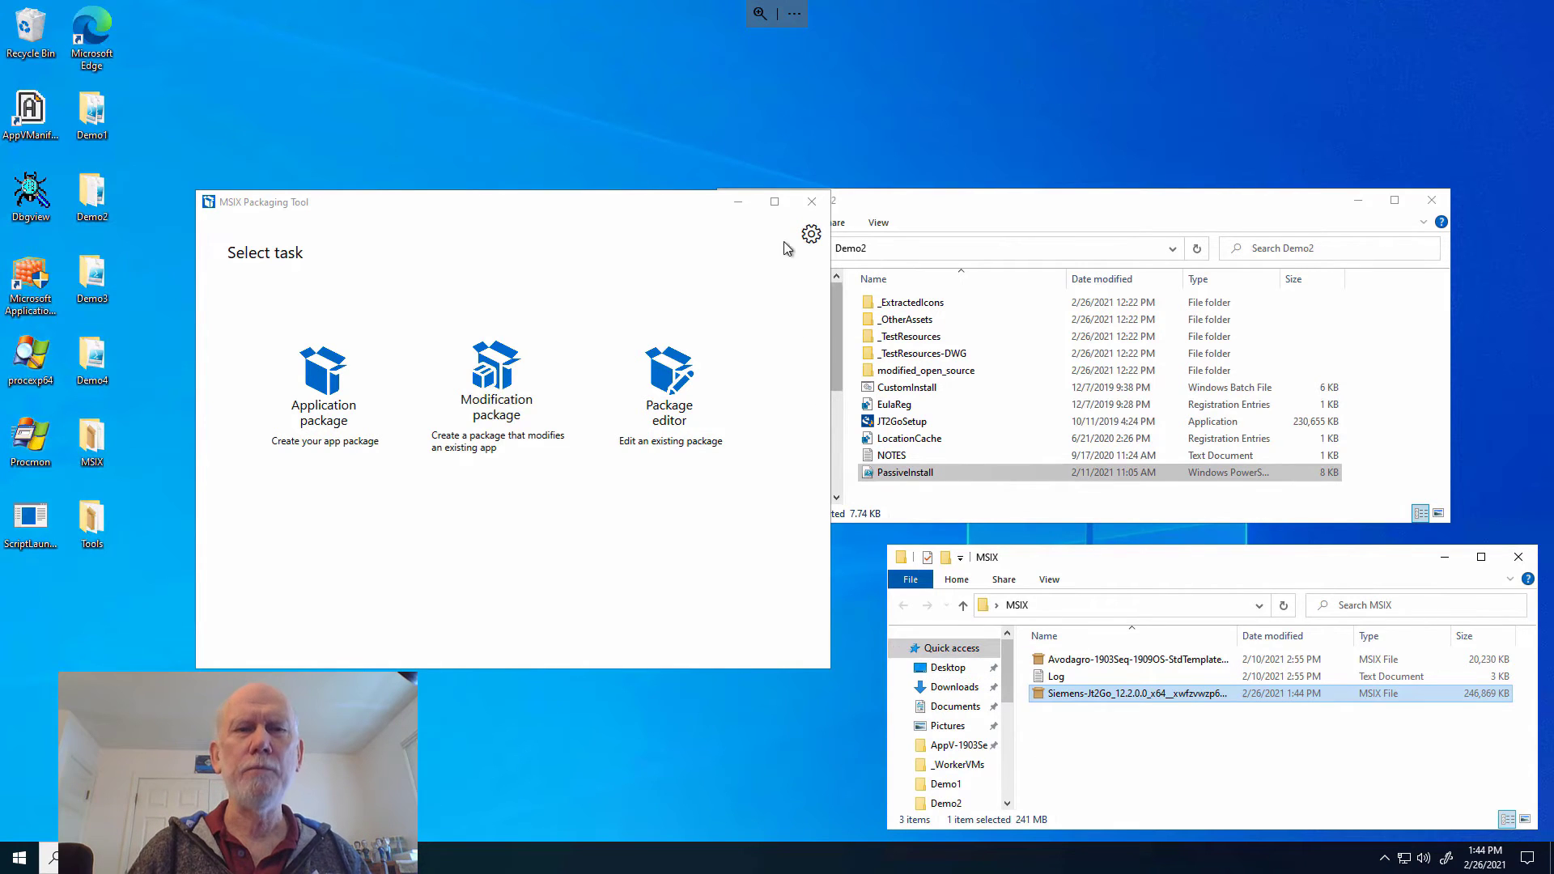
click(813, 203)
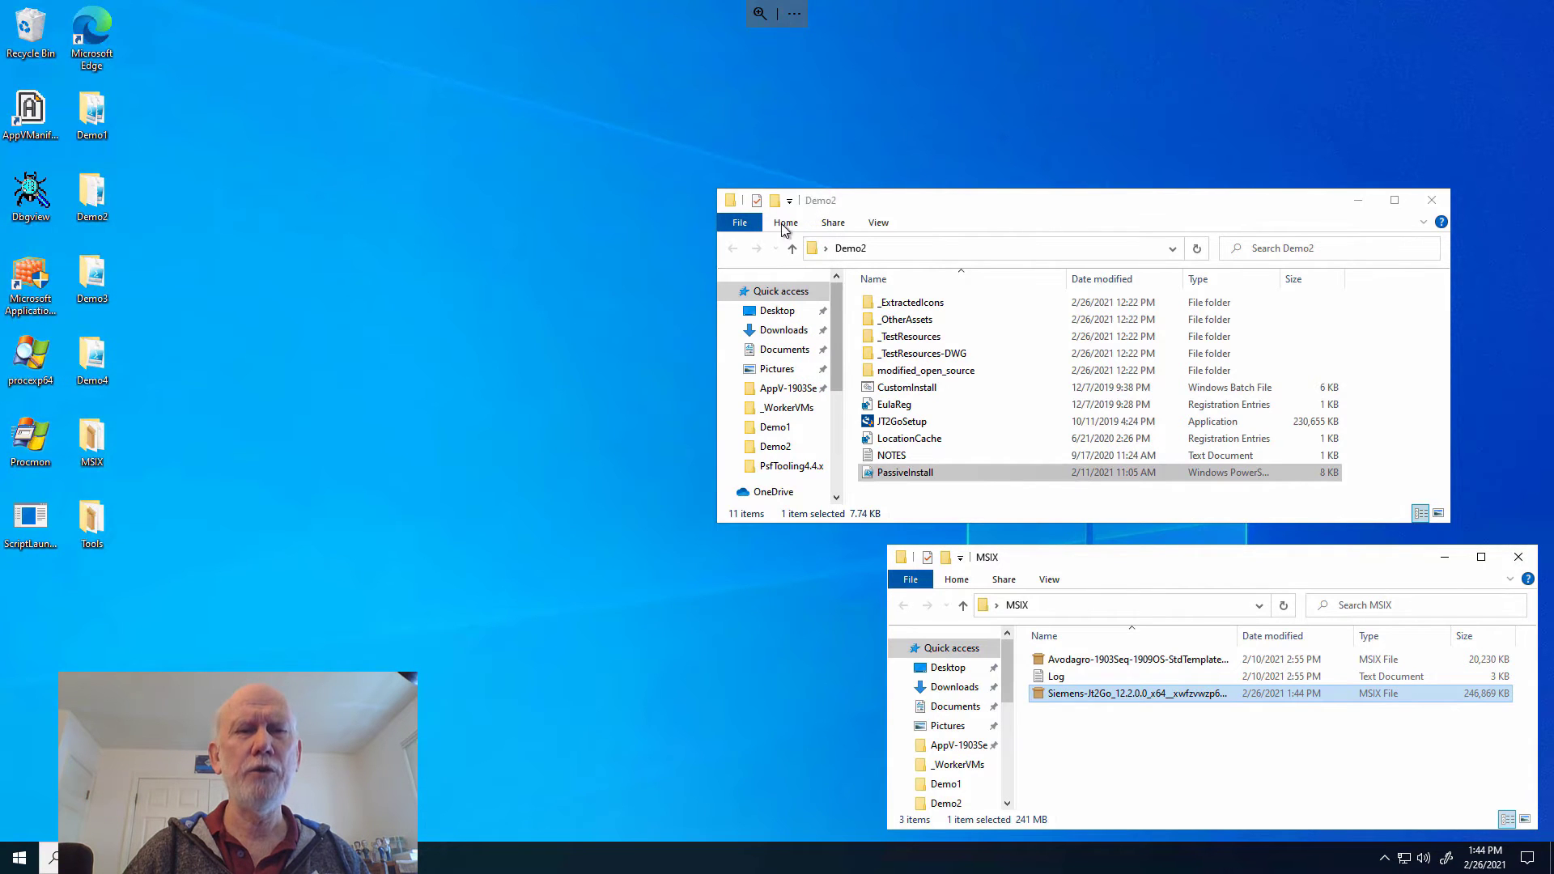